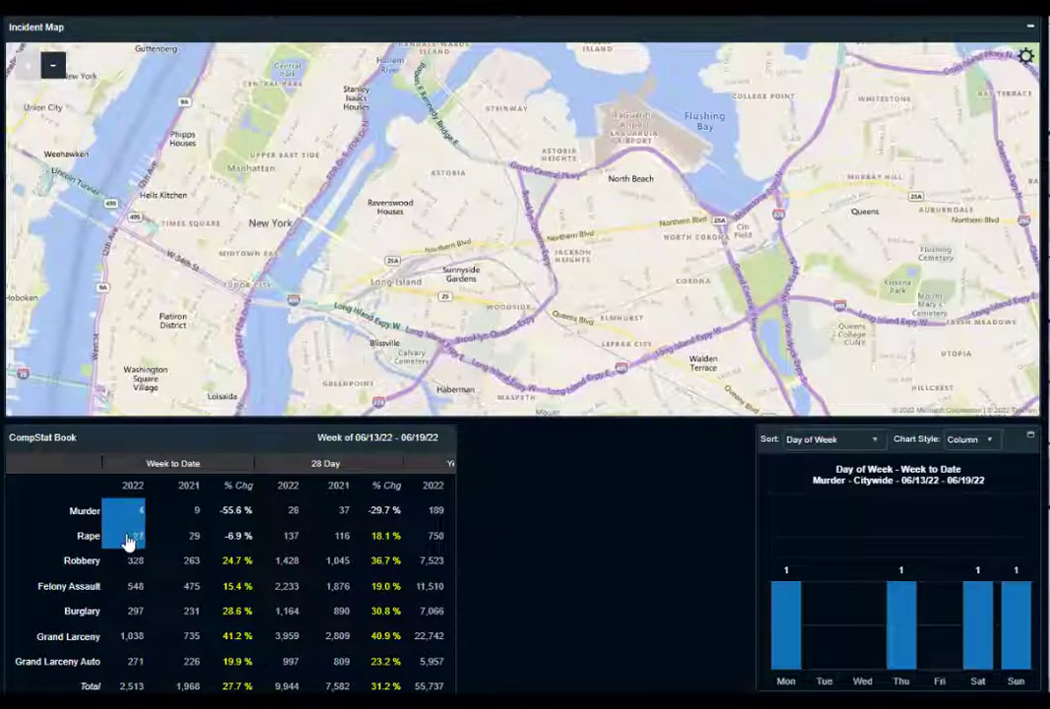
Map the 2022 week-to-date robberies and view the details of two Manhattan incidents near Times Square
click(138, 563)
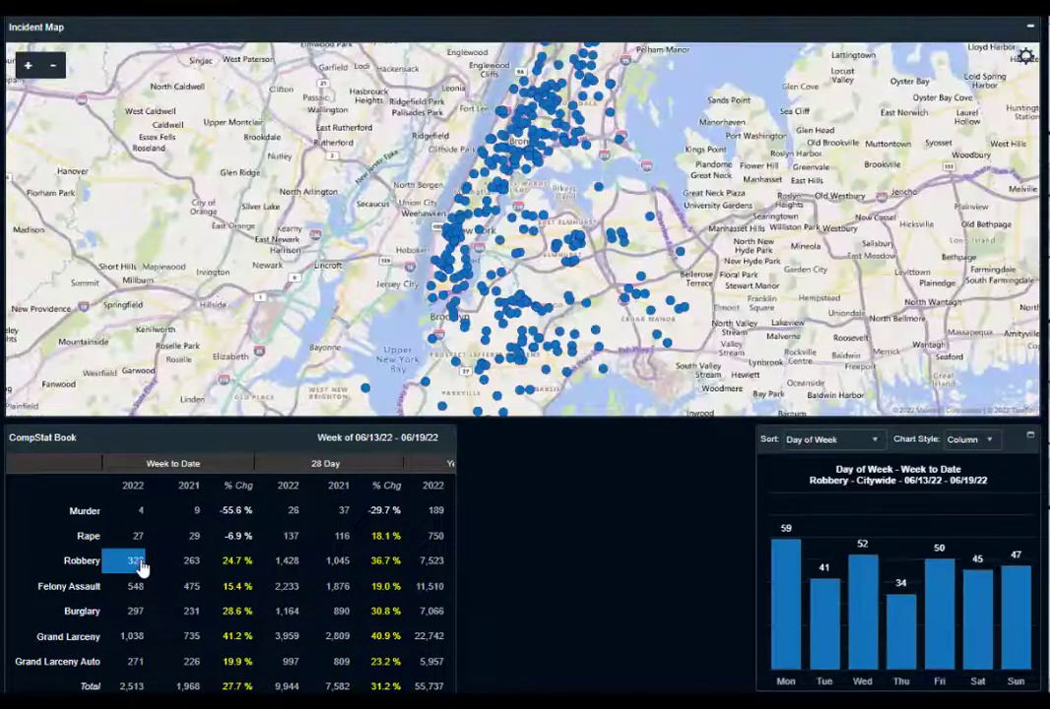
click(28, 65)
click(28, 65)
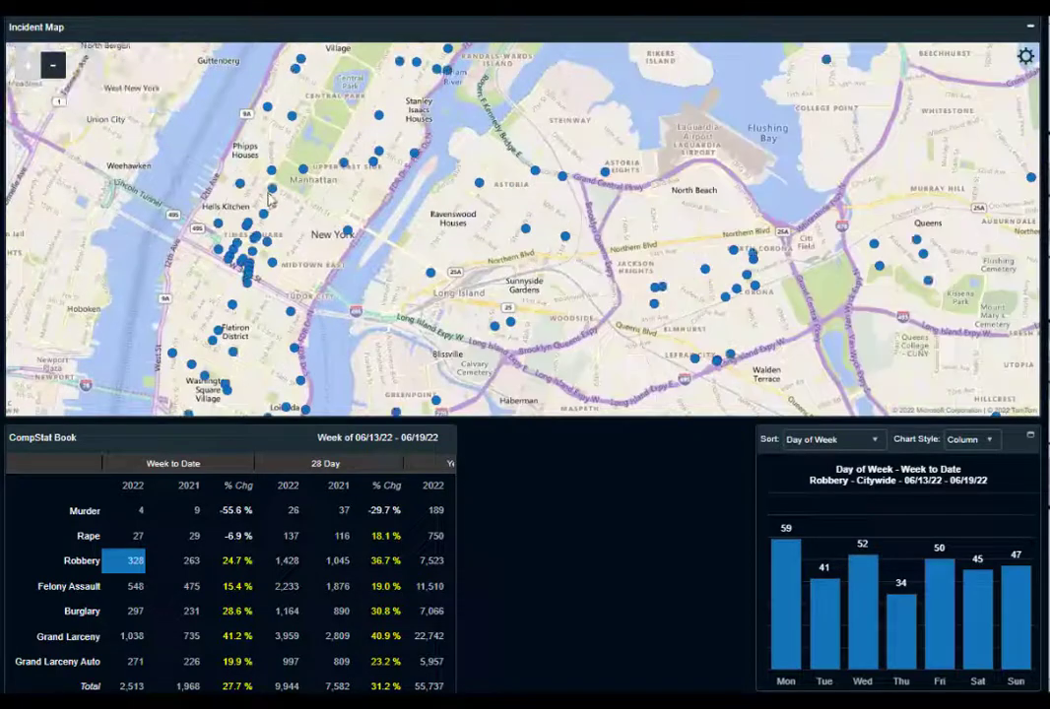
mouse_move(273, 195)
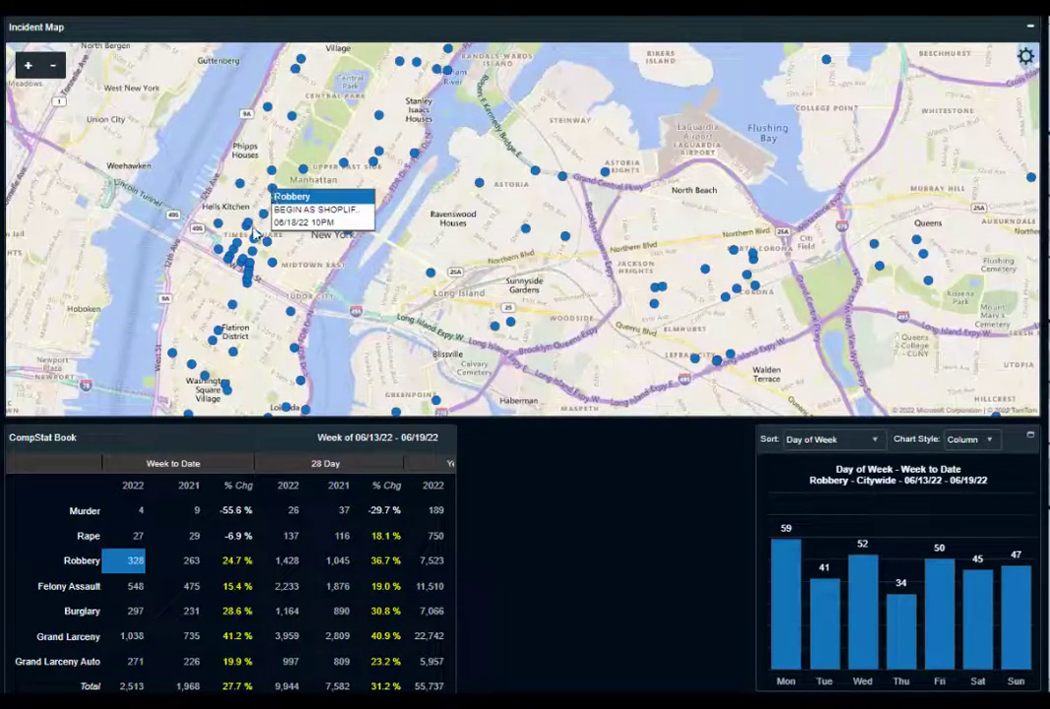
mouse_move(252, 229)
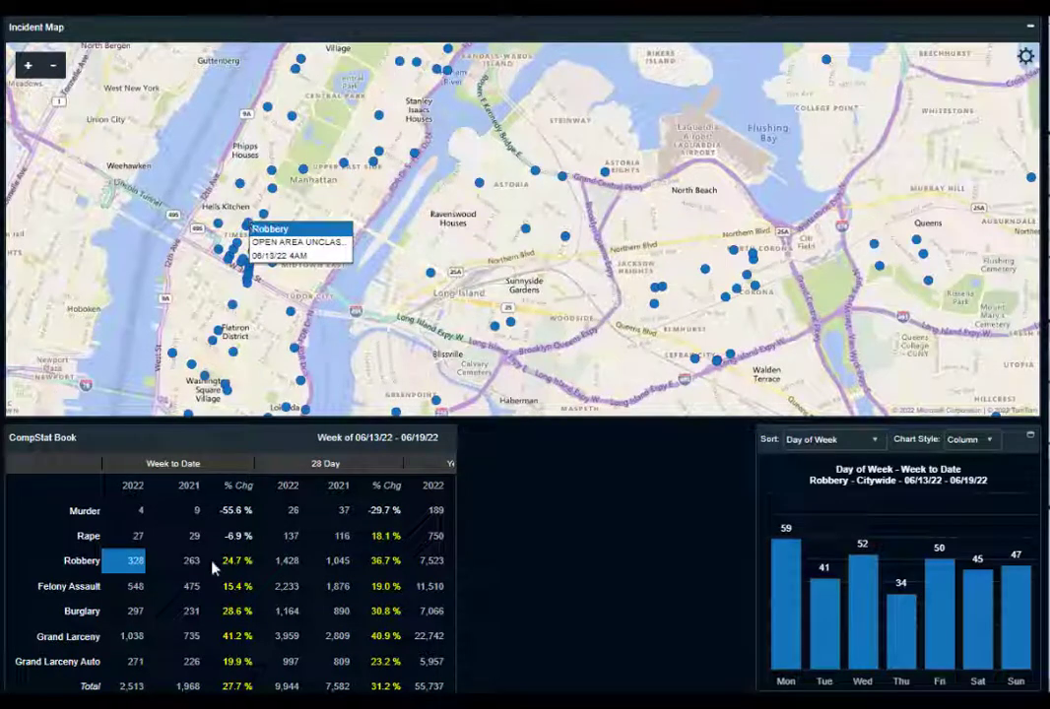
Map the 2022 week-to-date felony assaults and view the details of incidents in Midtown East and near Loisaida
click(135, 586)
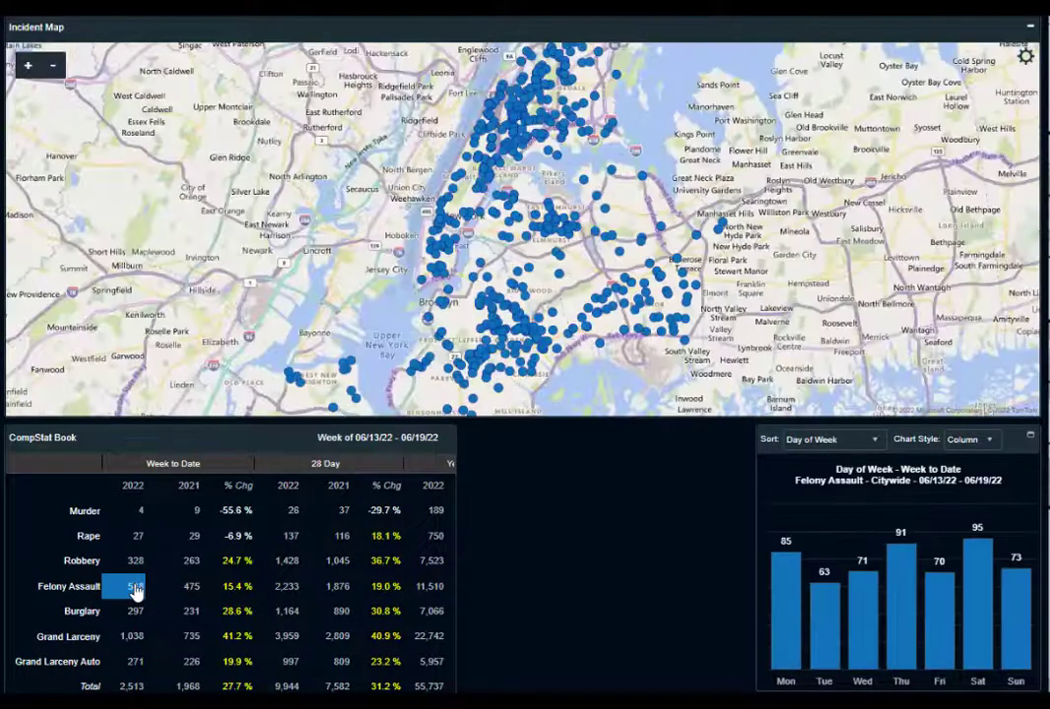
click(26, 66)
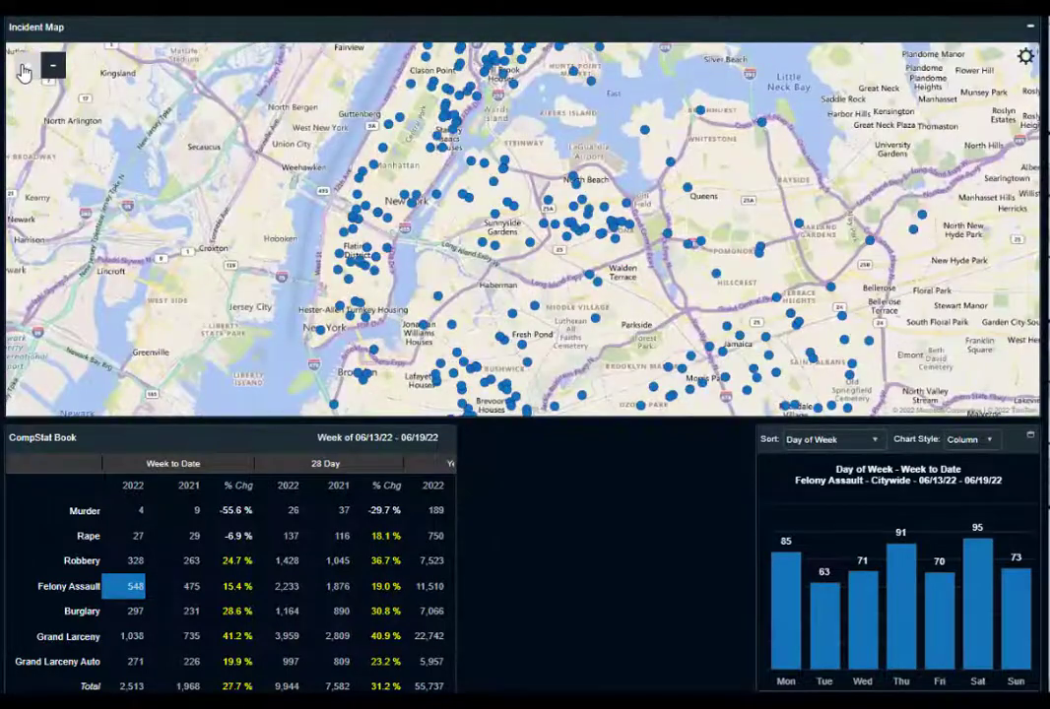
click(23, 71)
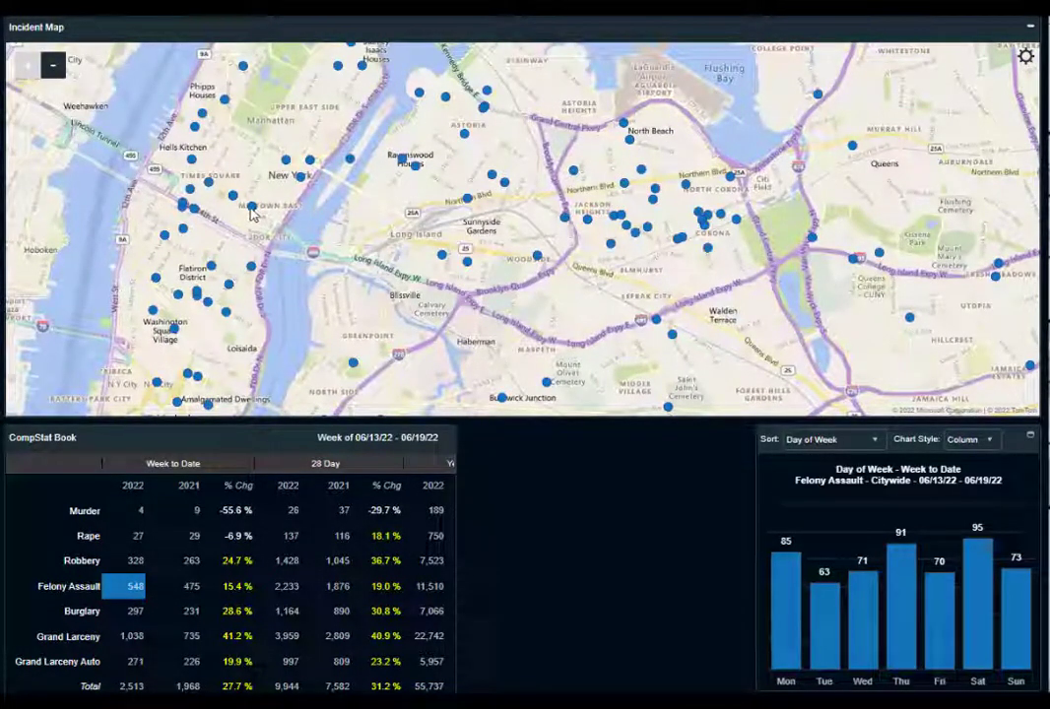
click(252, 209)
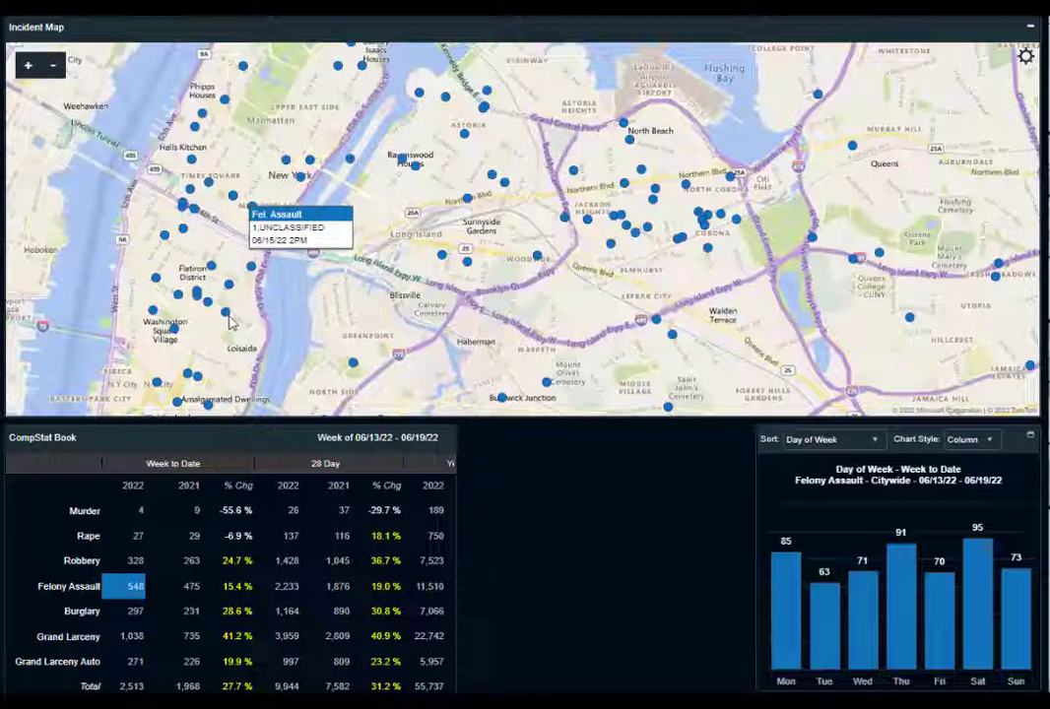
click(226, 315)
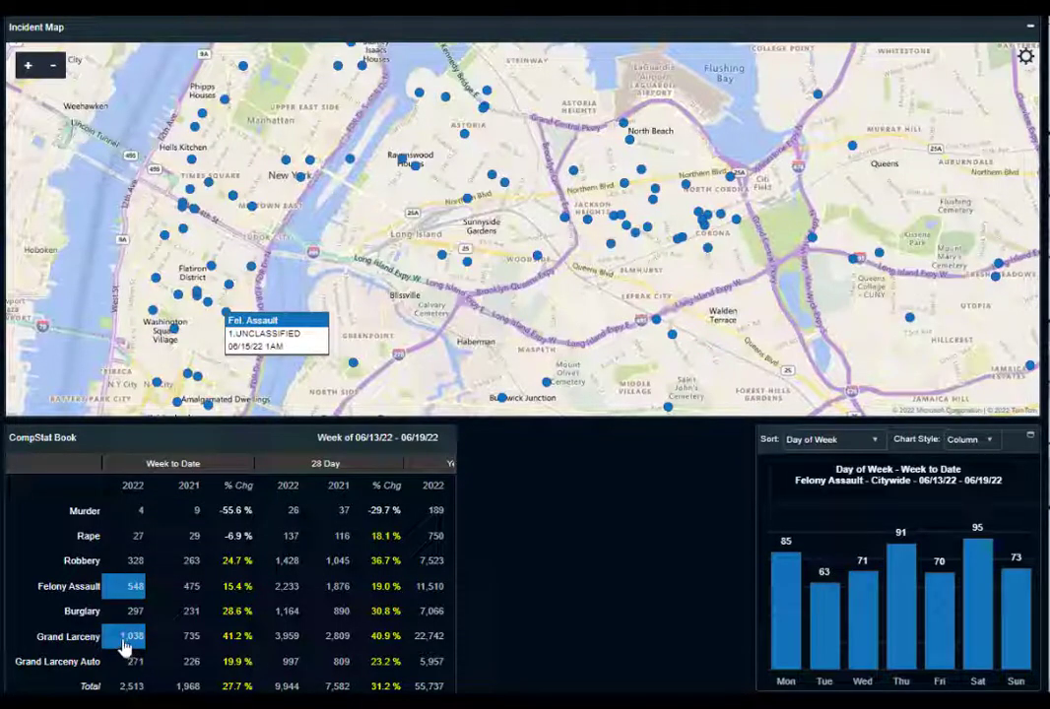
Map the 2022 week-to-date grand larcenies and view the details of incidents in and just west of Central Park
click(128, 640)
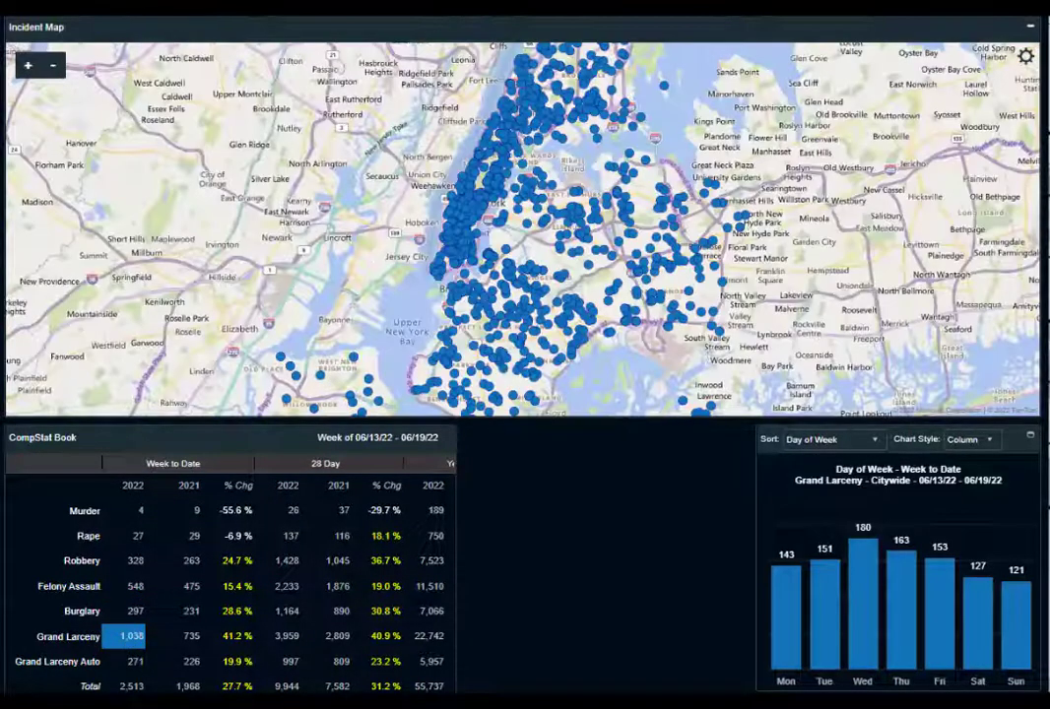
click(29, 66)
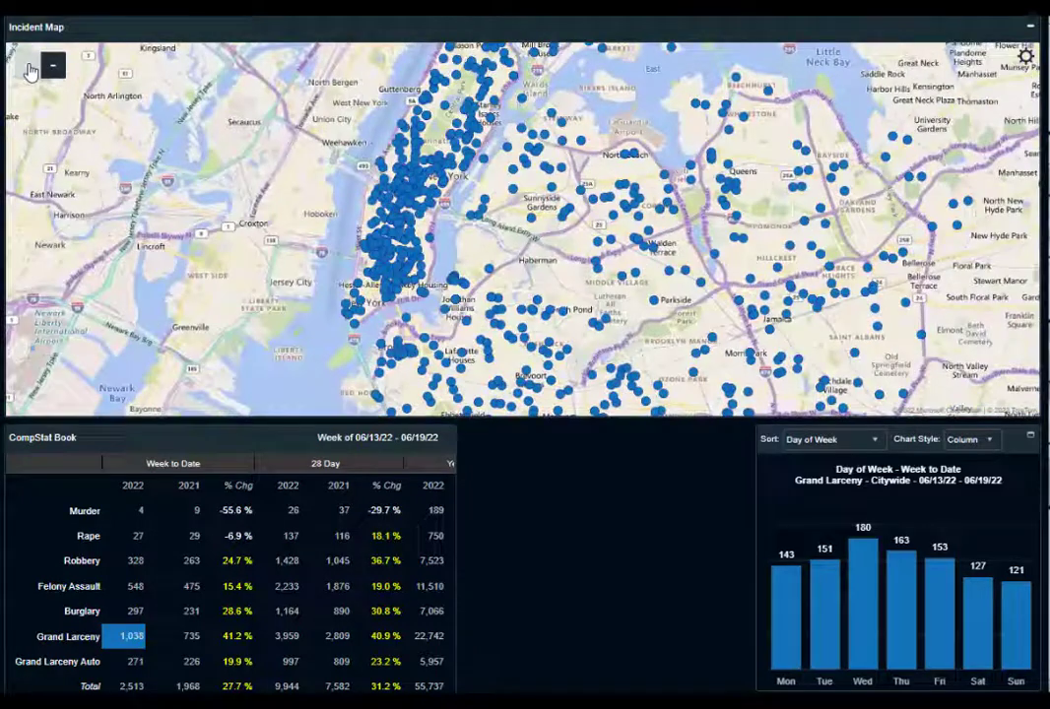
click(30, 67)
click(30, 67)
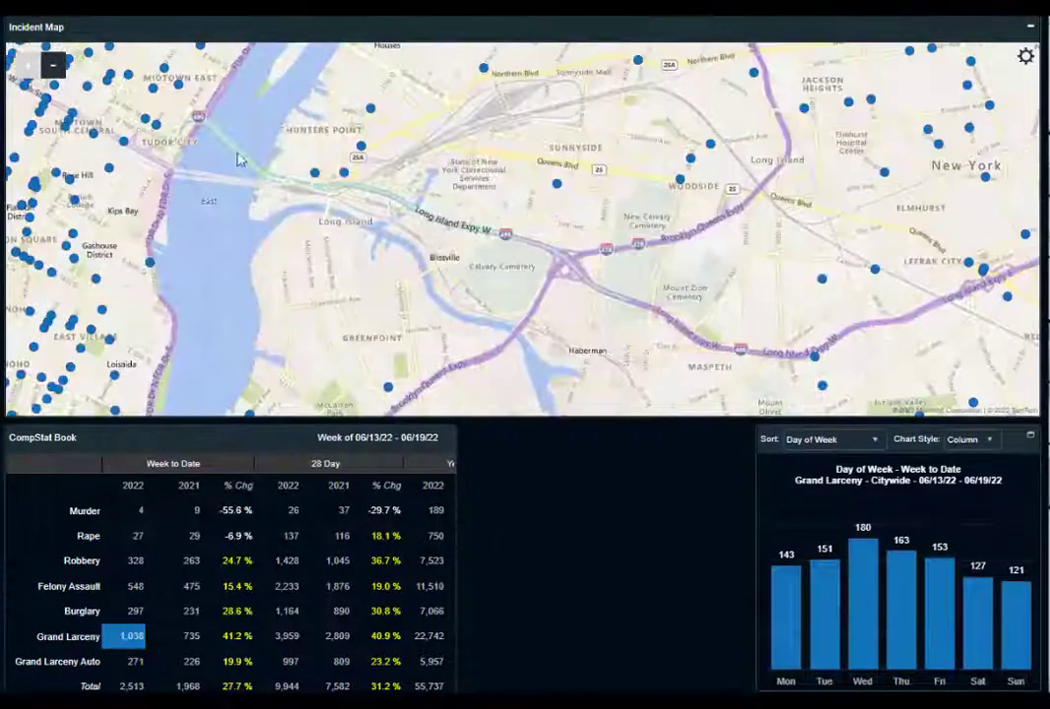
drag(265, 265, 363, 400)
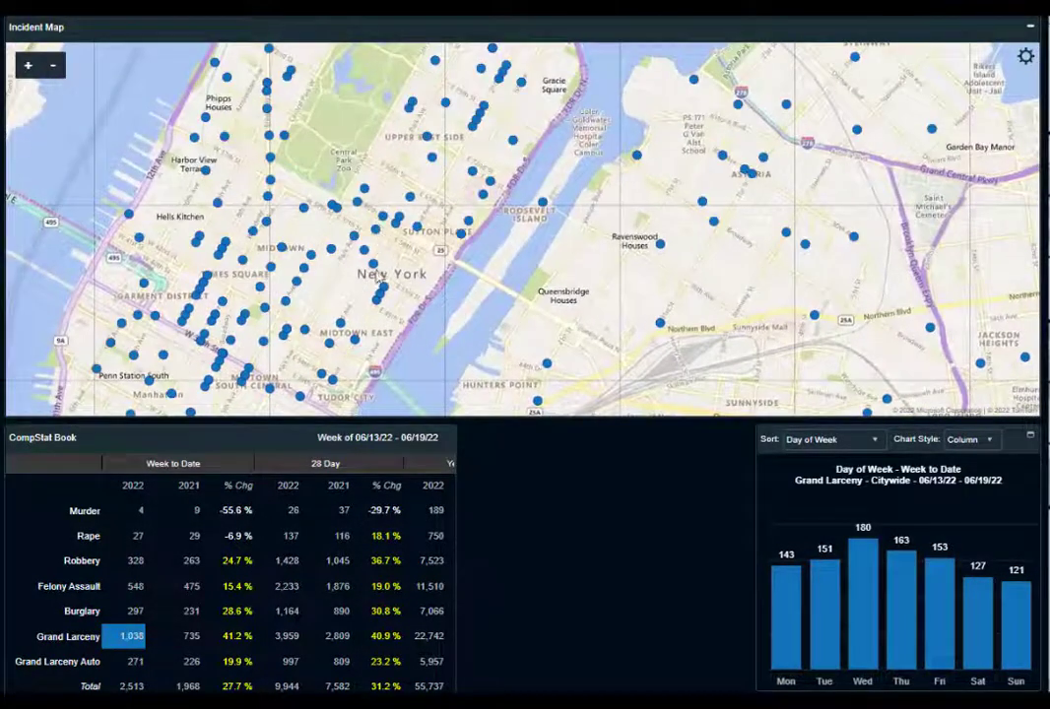
drag(379, 200, 362, 298)
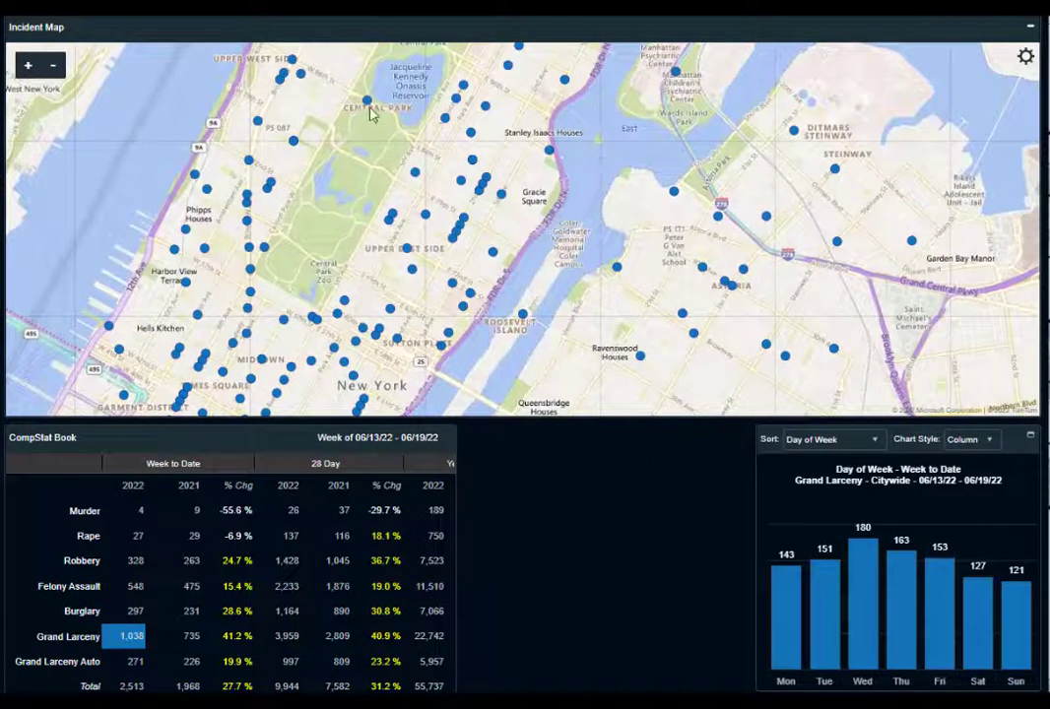
mouse_move(366, 105)
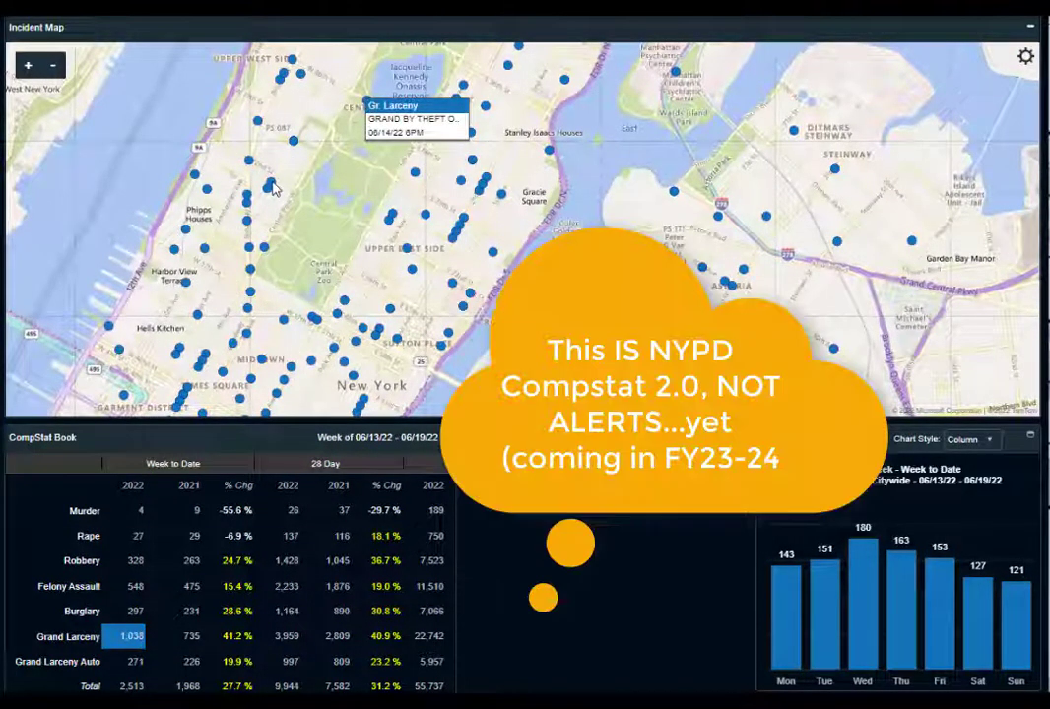
mouse_move(273, 185)
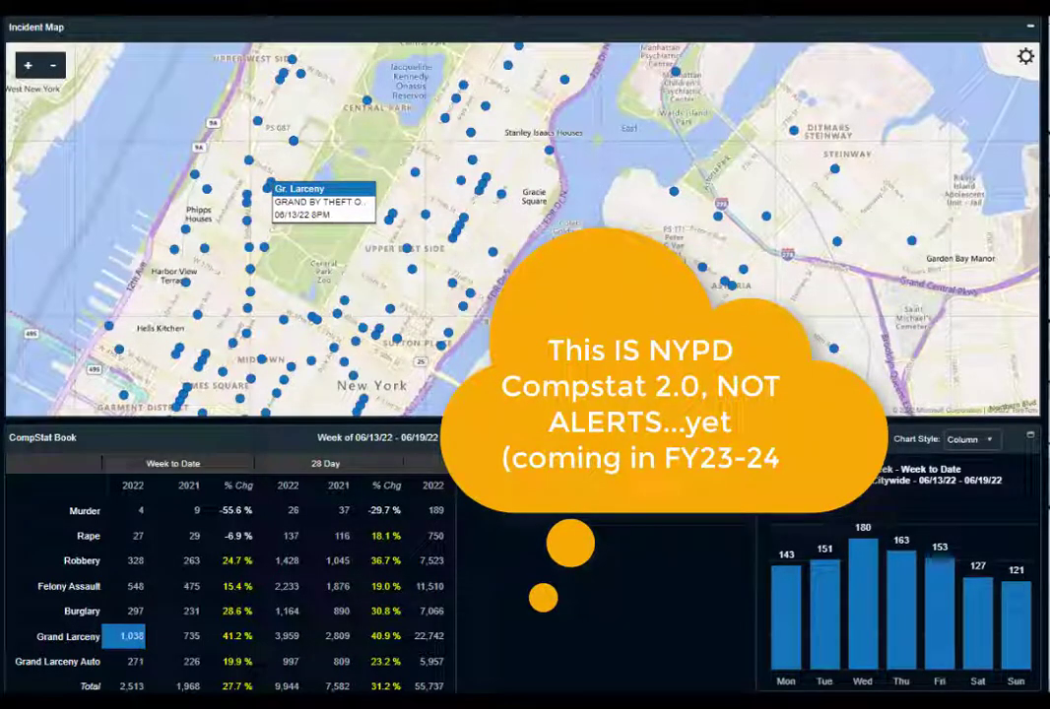
Examine the Monday and Wednesday grand larceny counts in the day-of-week chart and the wider spread of incidents
mouse_move(791, 603)
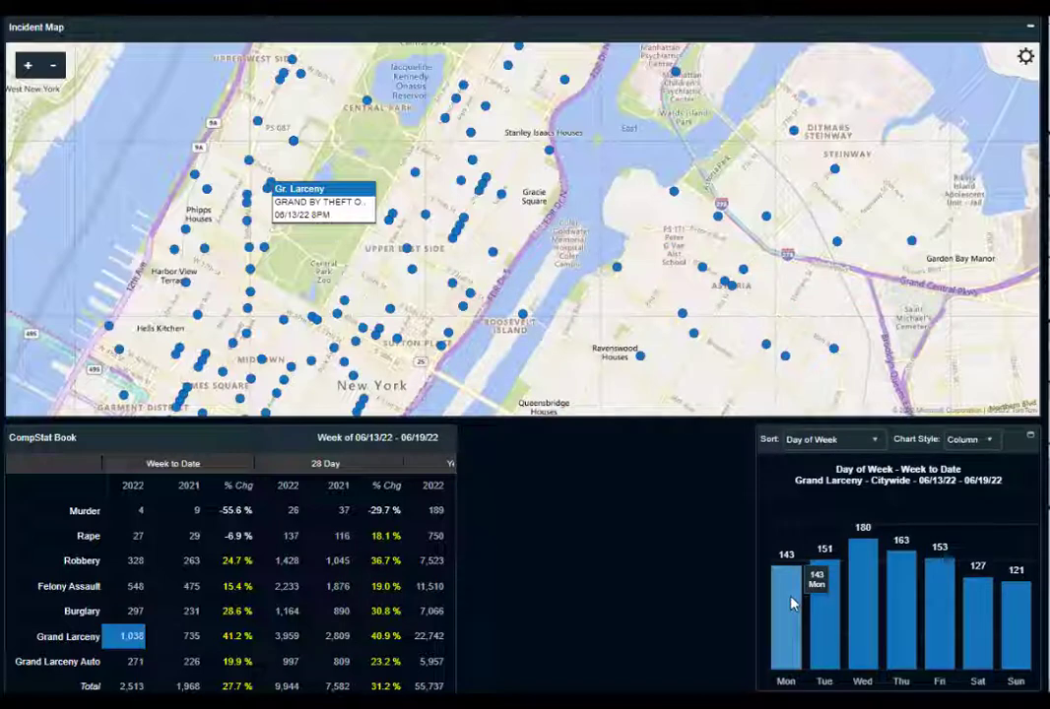
mouse_move(861, 650)
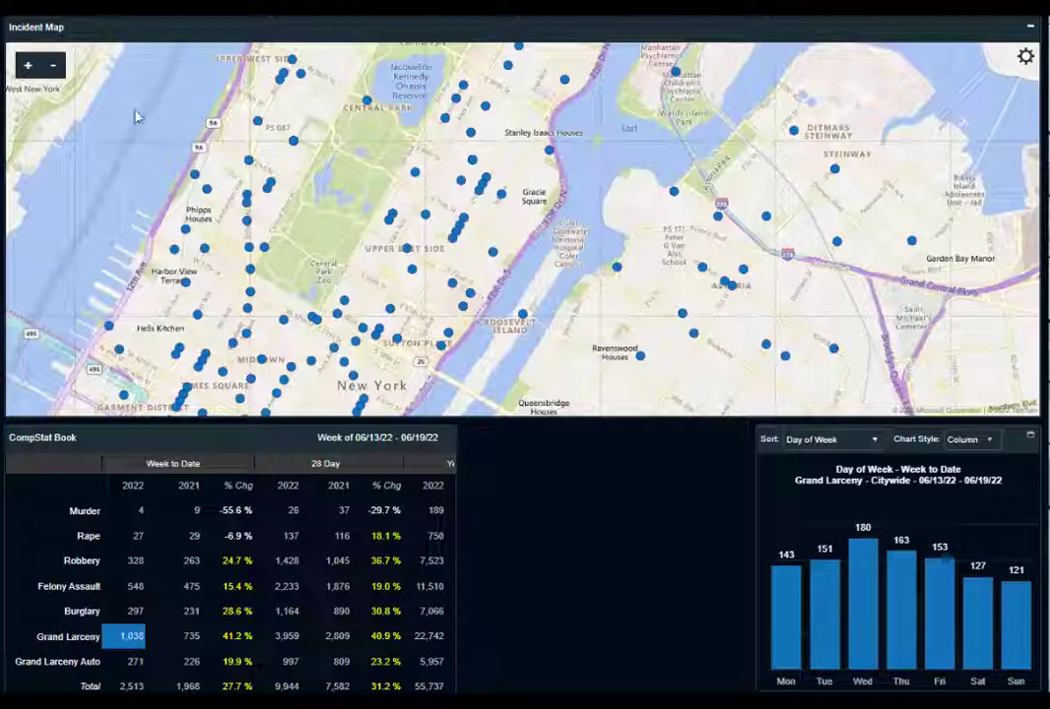
click(54, 67)
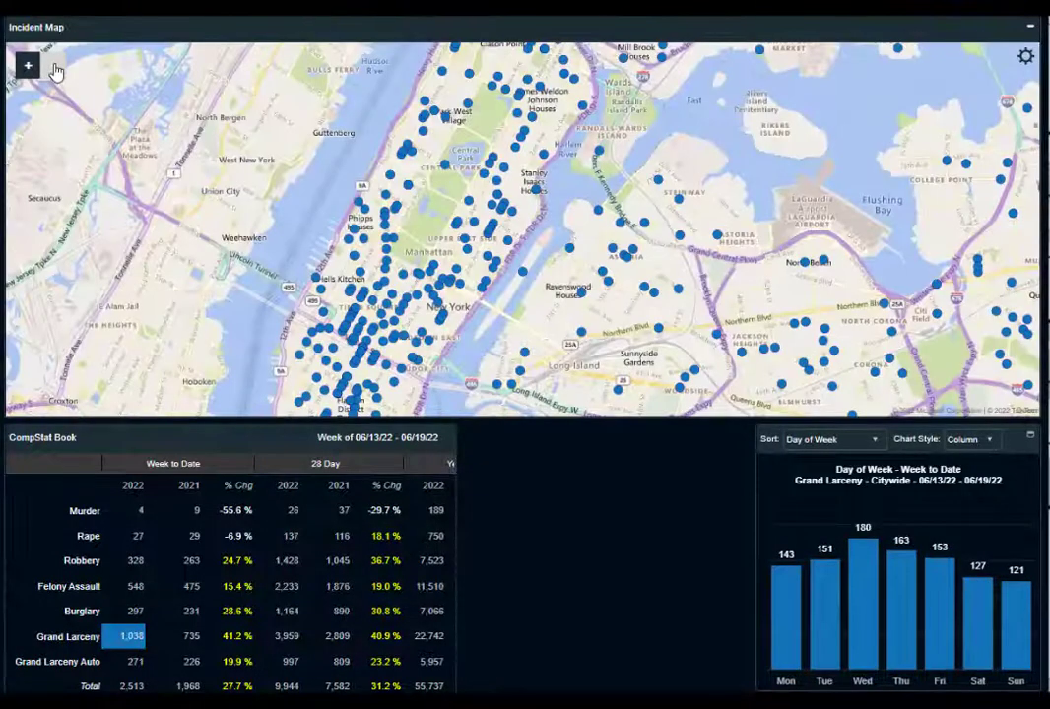
click(55, 69)
click(55, 69)
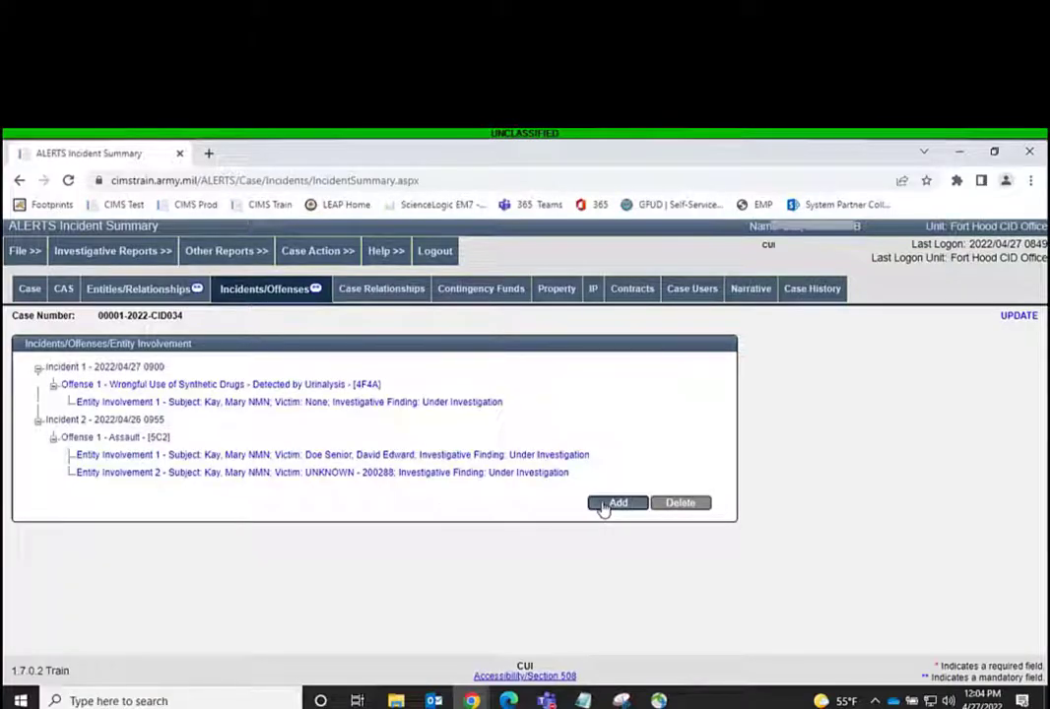
In ALERTS, add a new incident to the case and try to apply the blank incident form
click(617, 504)
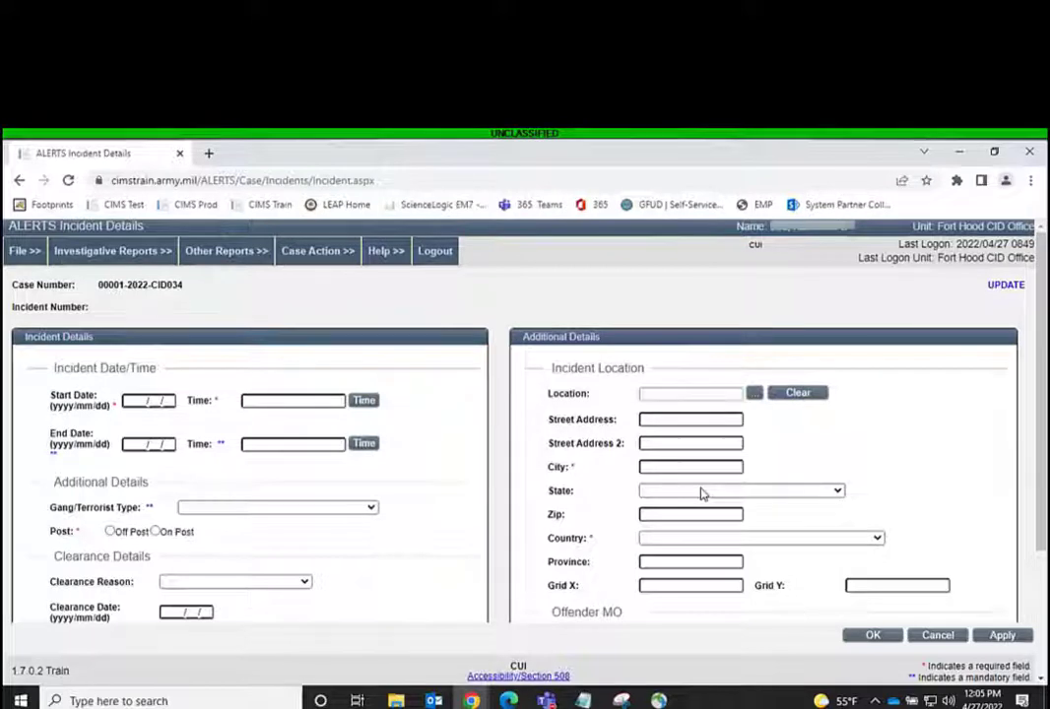
click(1003, 635)
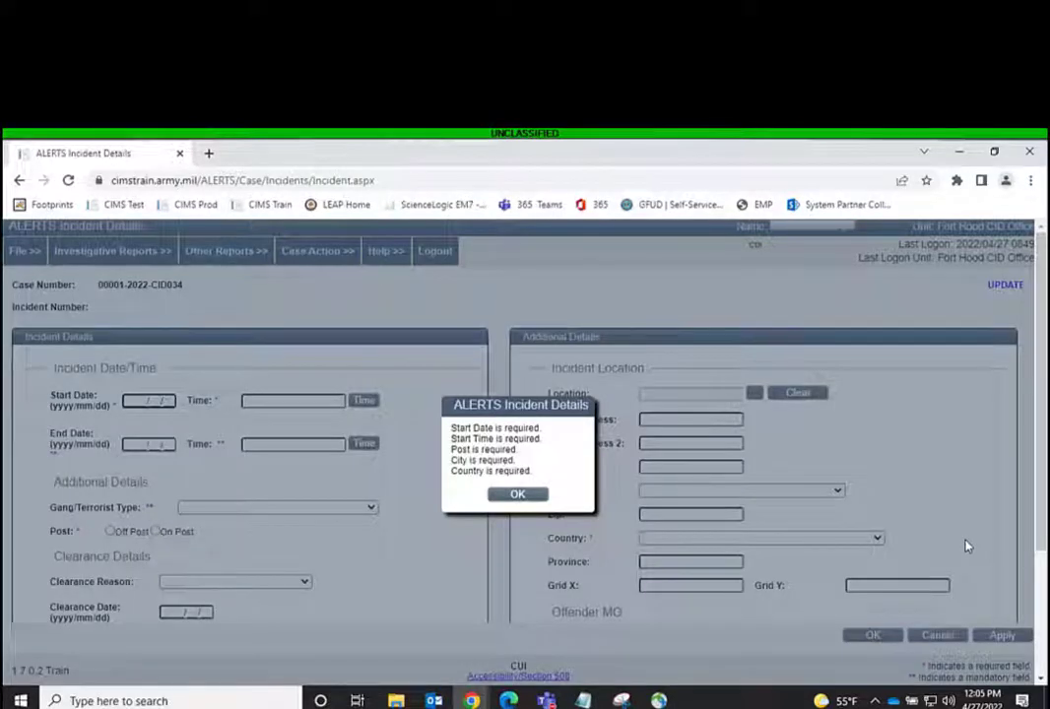
click(519, 496)
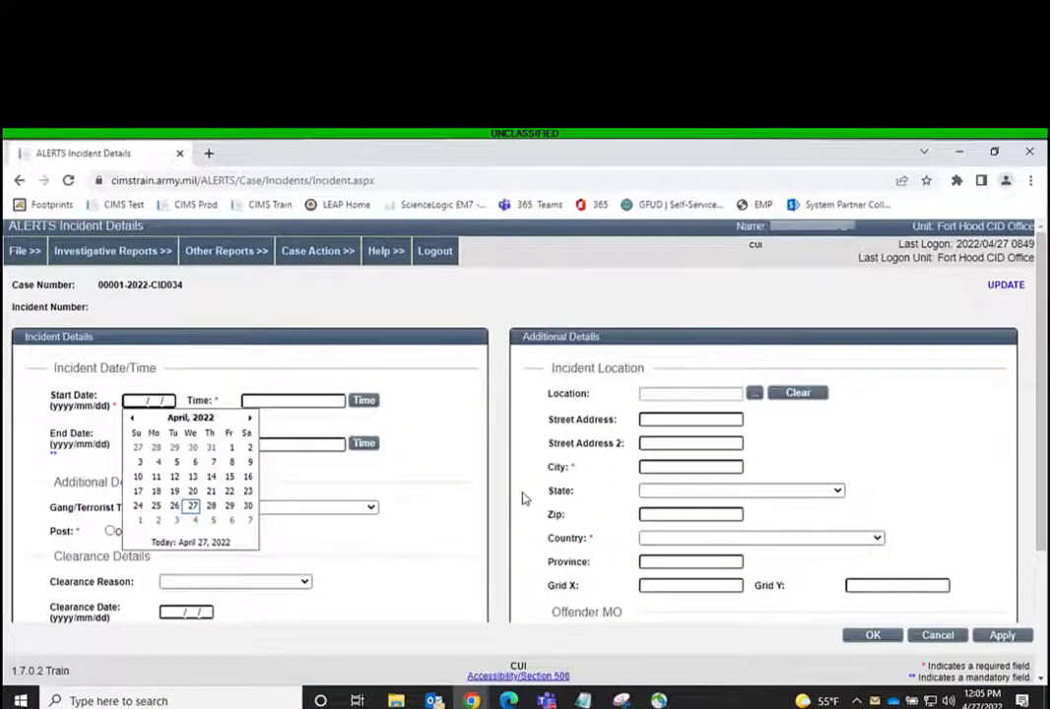
Set the incident's start date to 2022/04/22 and its start time to 1700
click(230, 497)
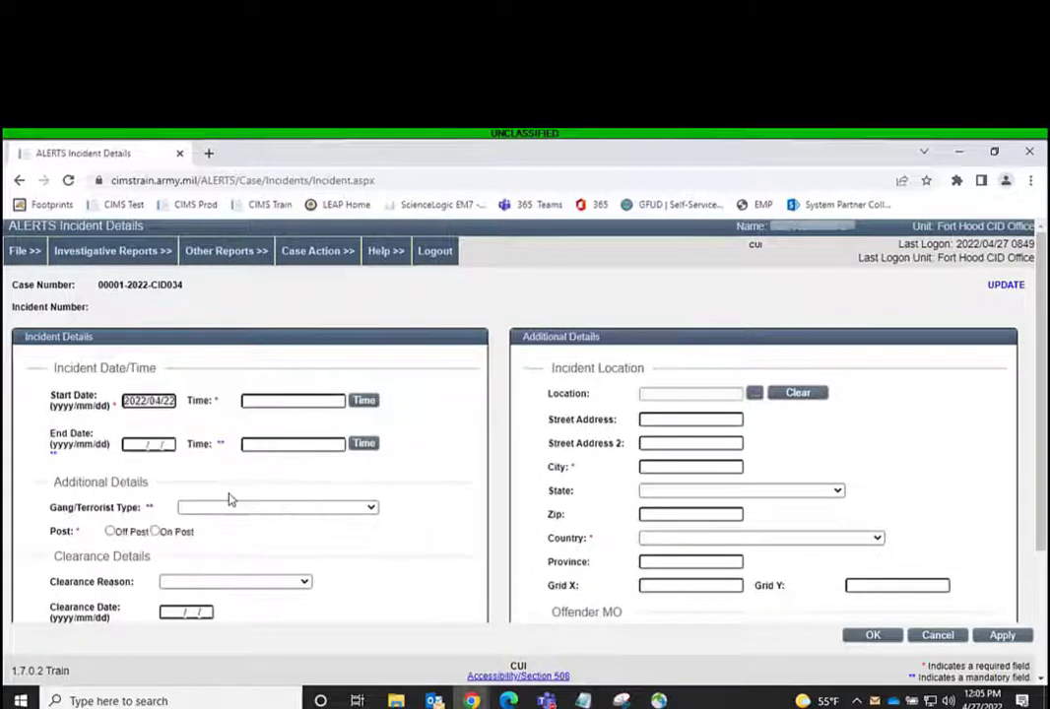
click(296, 401)
text(1700)
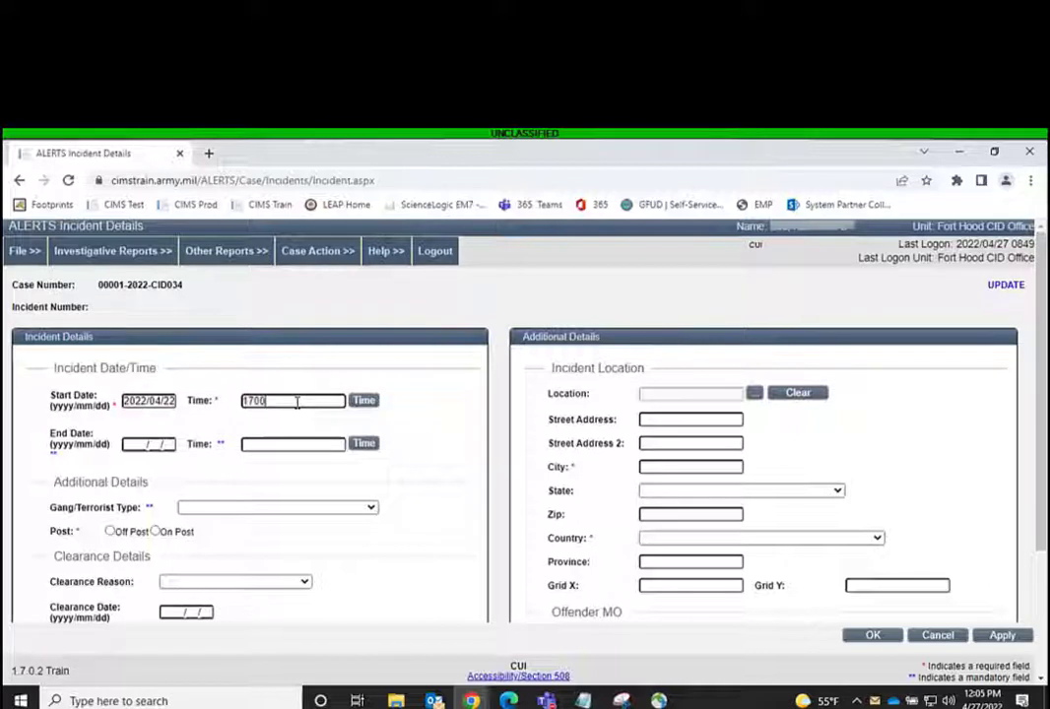
Set the incident's end to 2022/04/22 at 1730 and mark it as Off Post
click(147, 444)
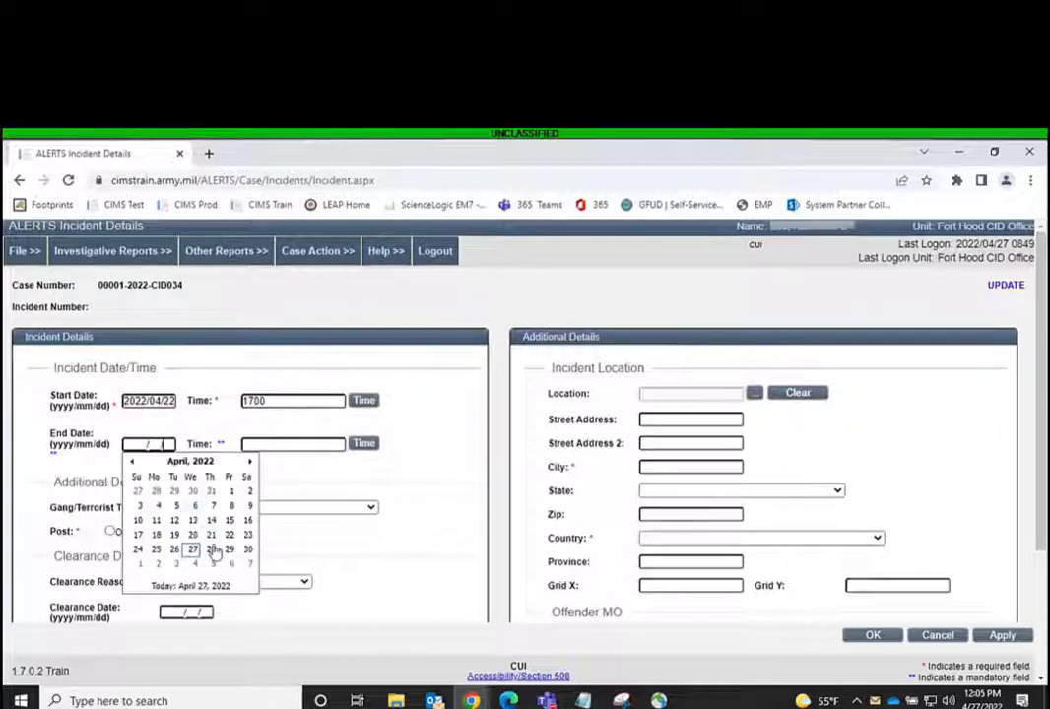
click(231, 536)
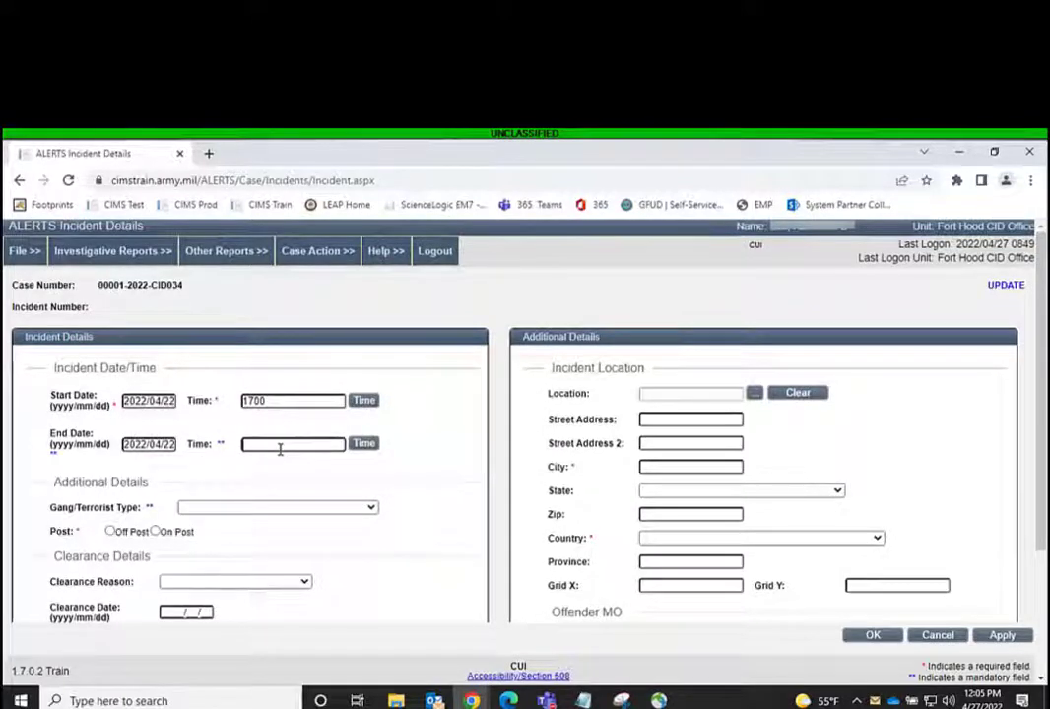
click(280, 445)
text(17)
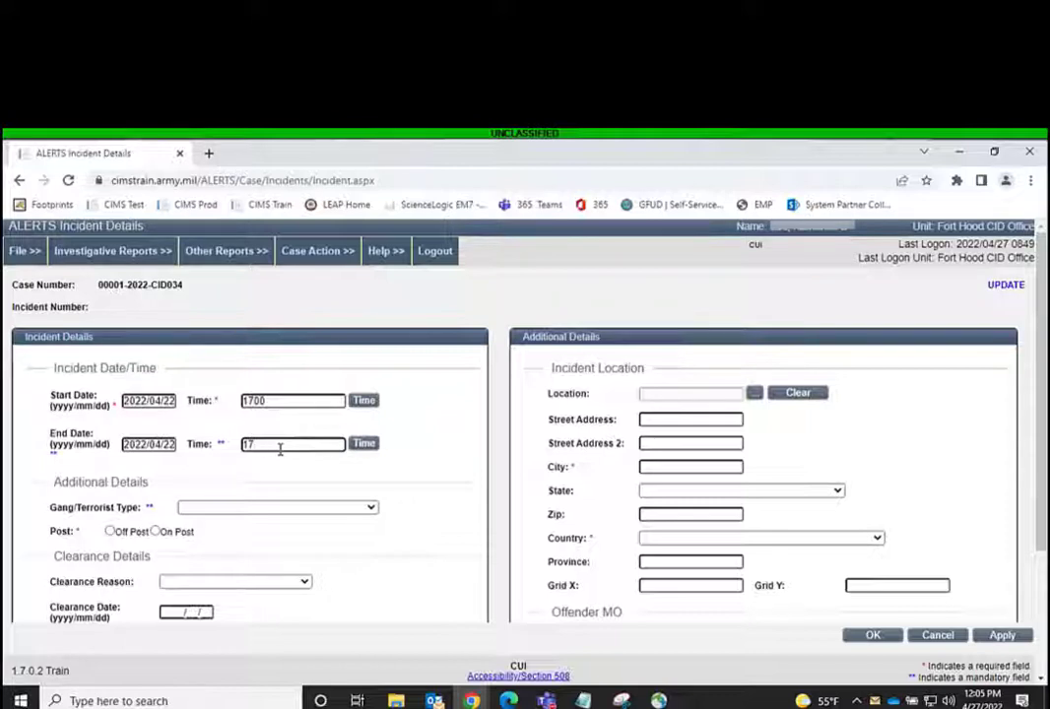
text(30)
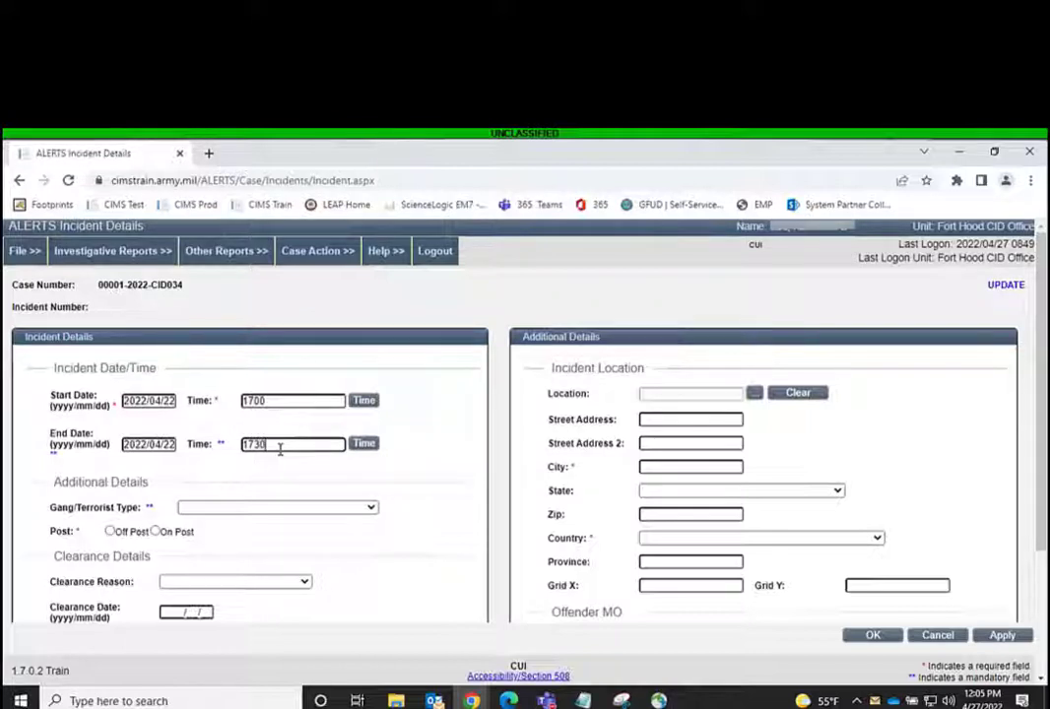
click(139, 533)
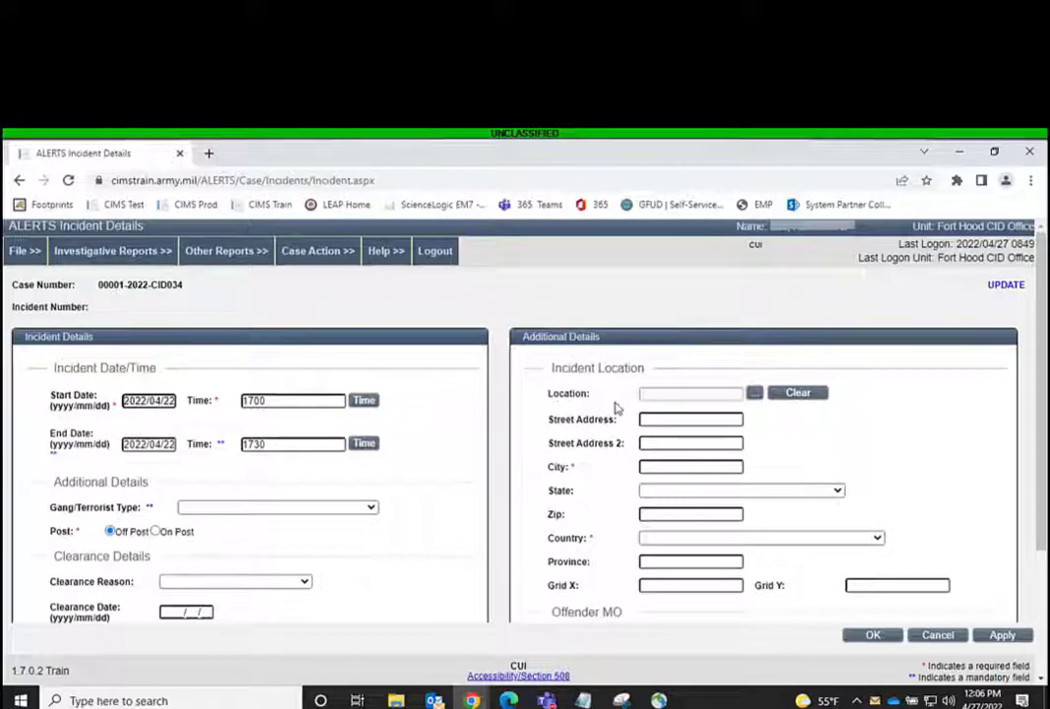
Search the saved incident locations with the address title left blank
click(754, 395)
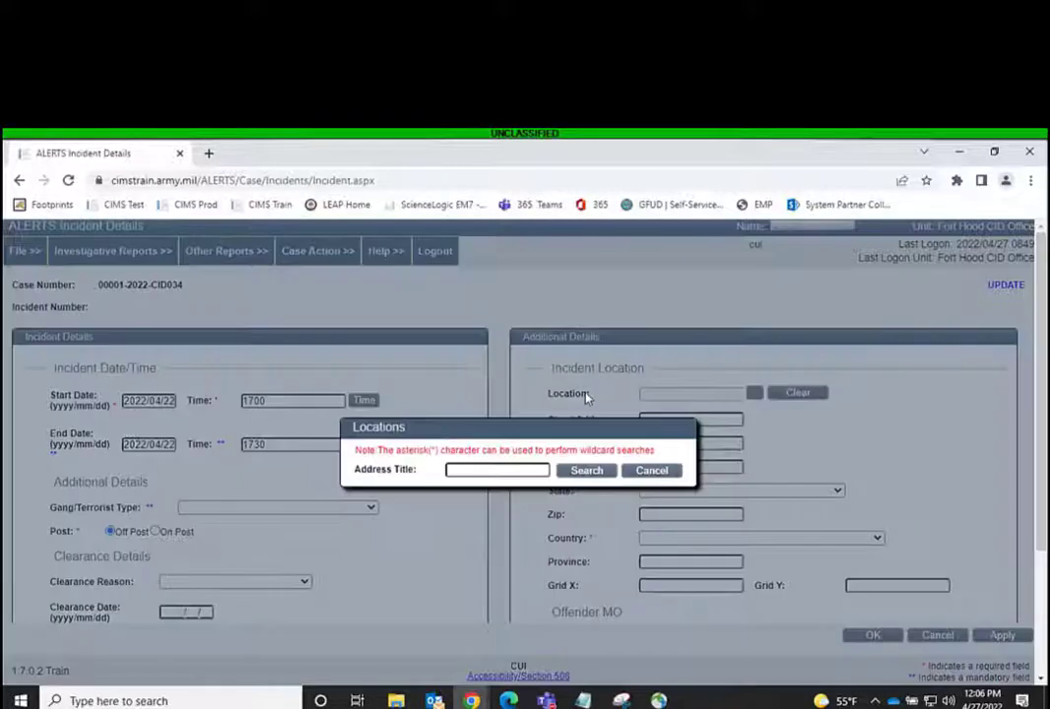
key(Return)
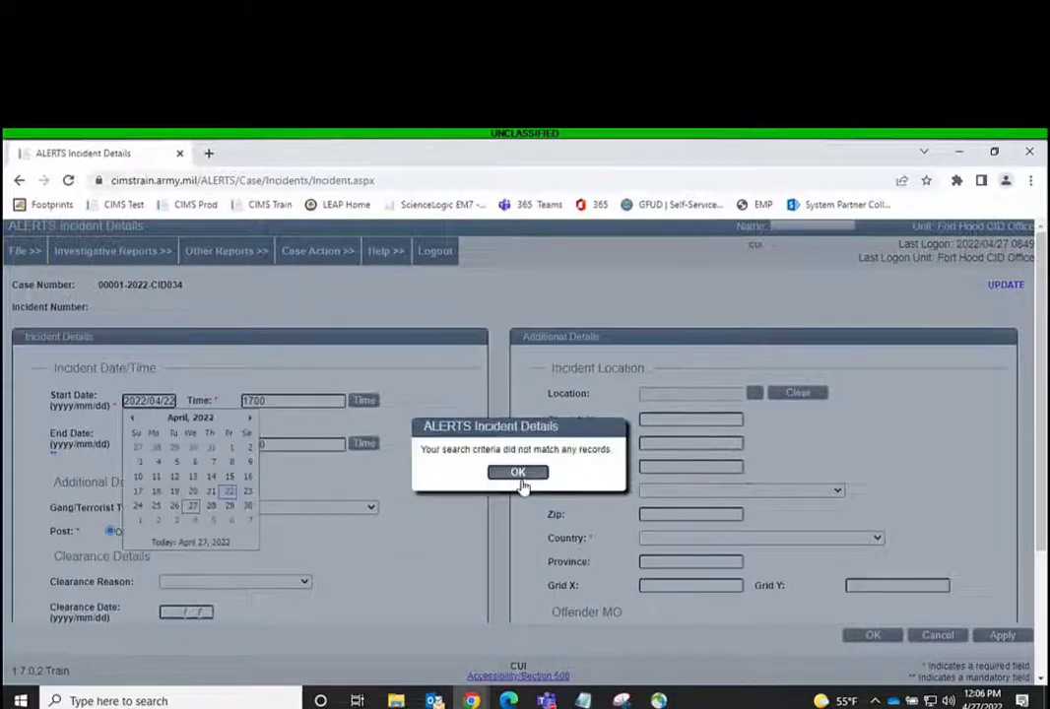
click(519, 475)
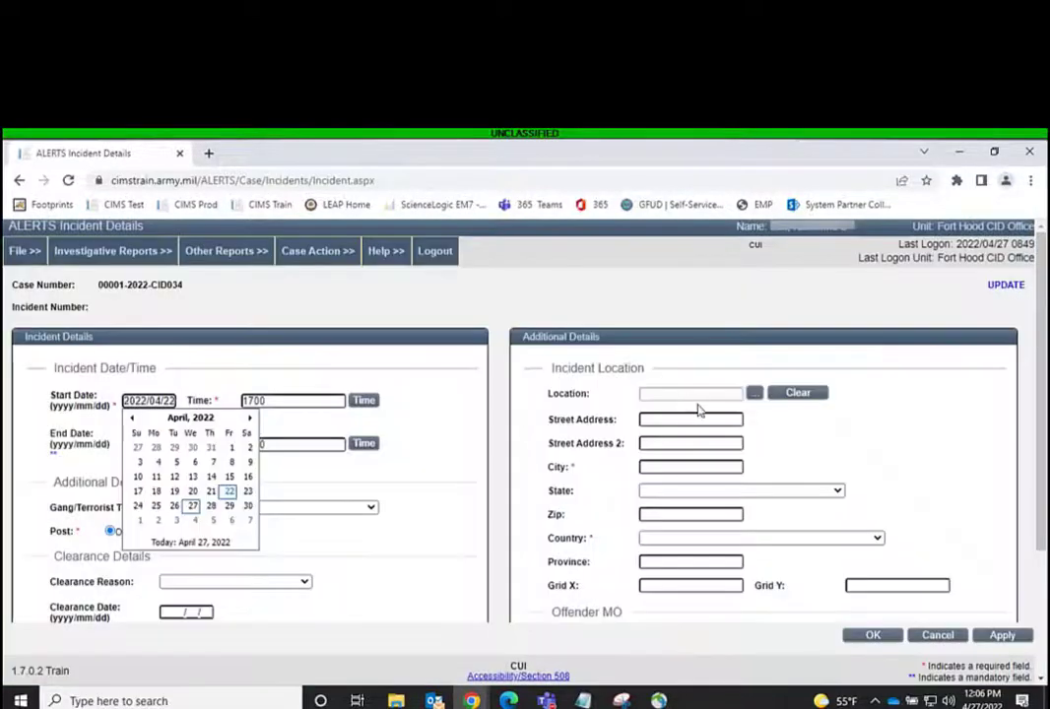
Enter the incident location's street address and set its city to Fort Hood
click(699, 421)
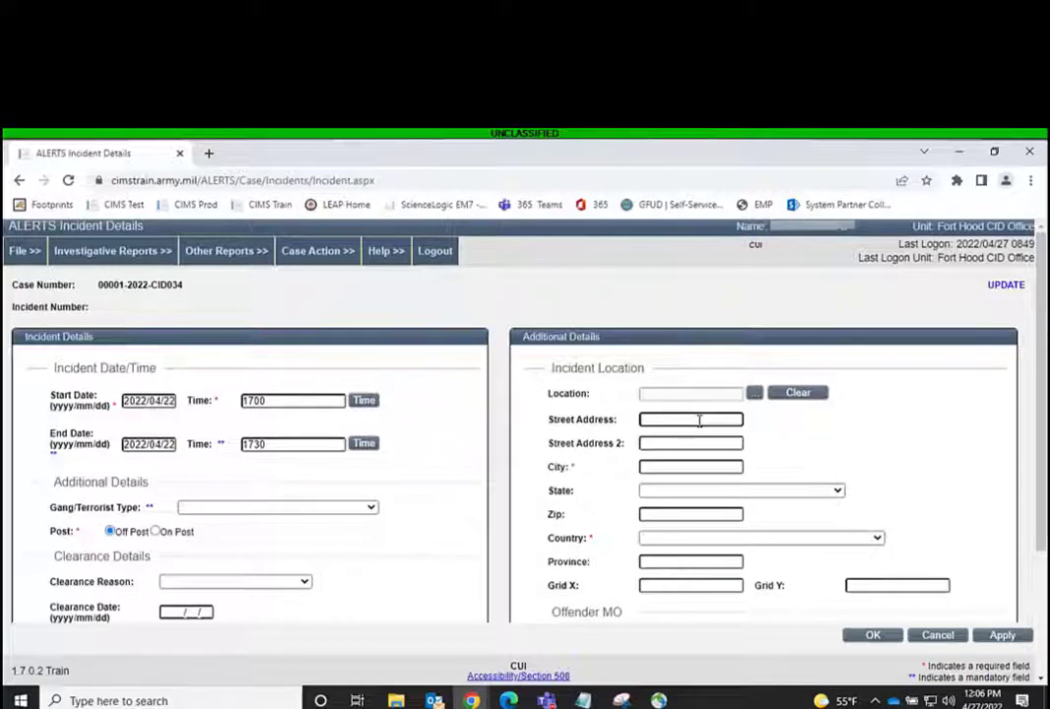
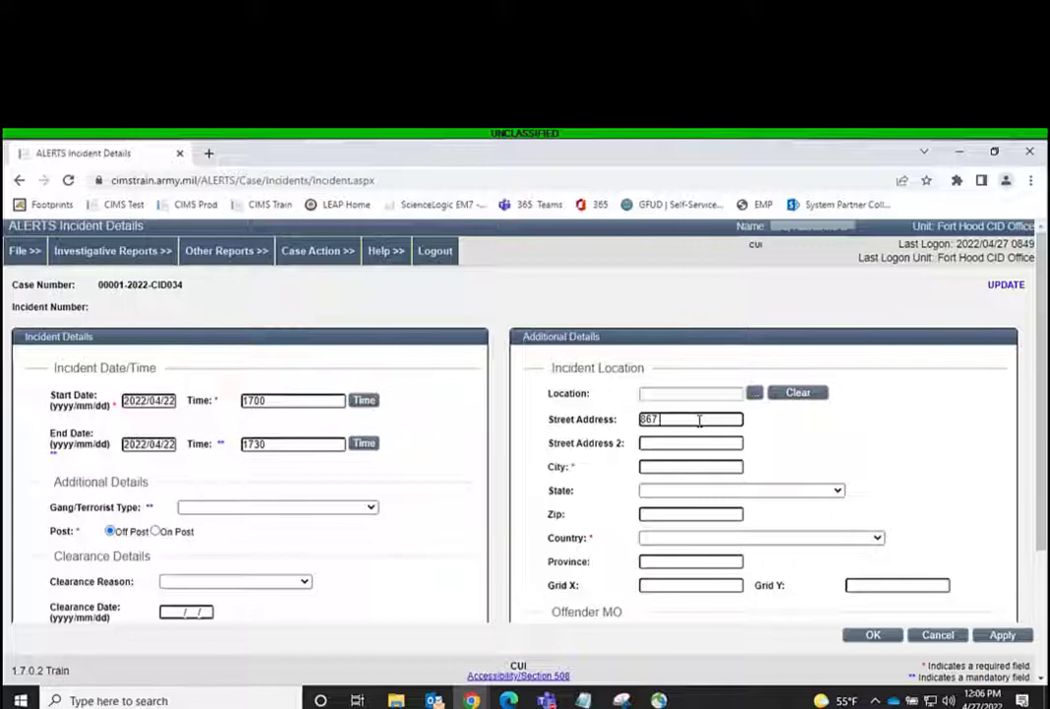
key(Tab)
text(Fort Hood)
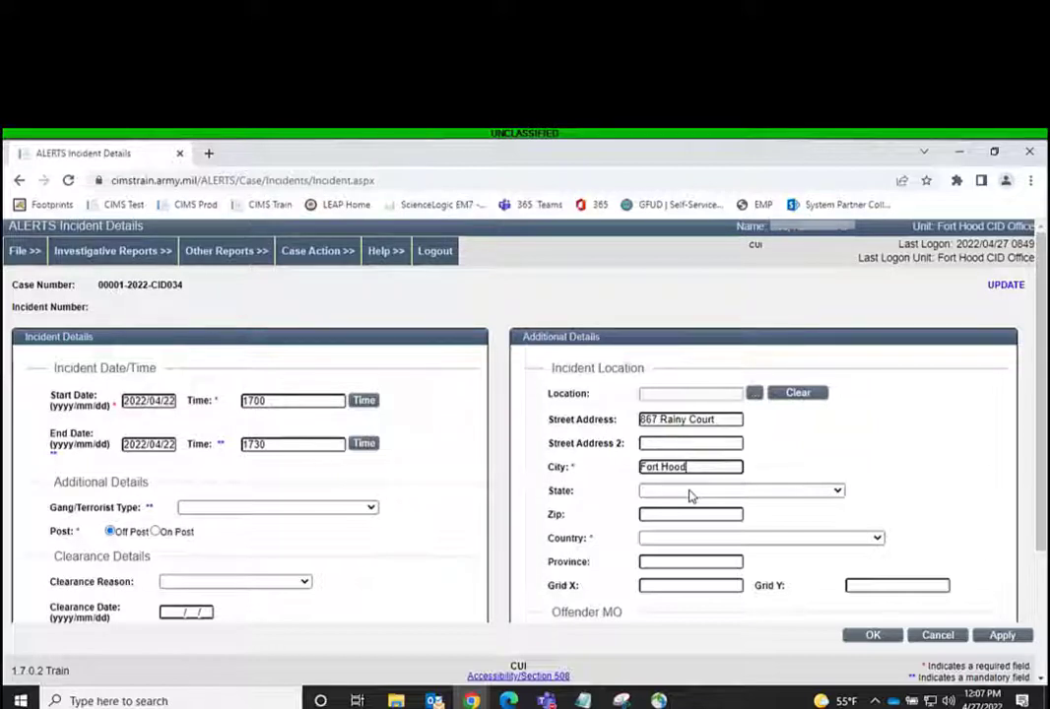
Set the incident location's state to Texas and apply the incident details
click(690, 492)
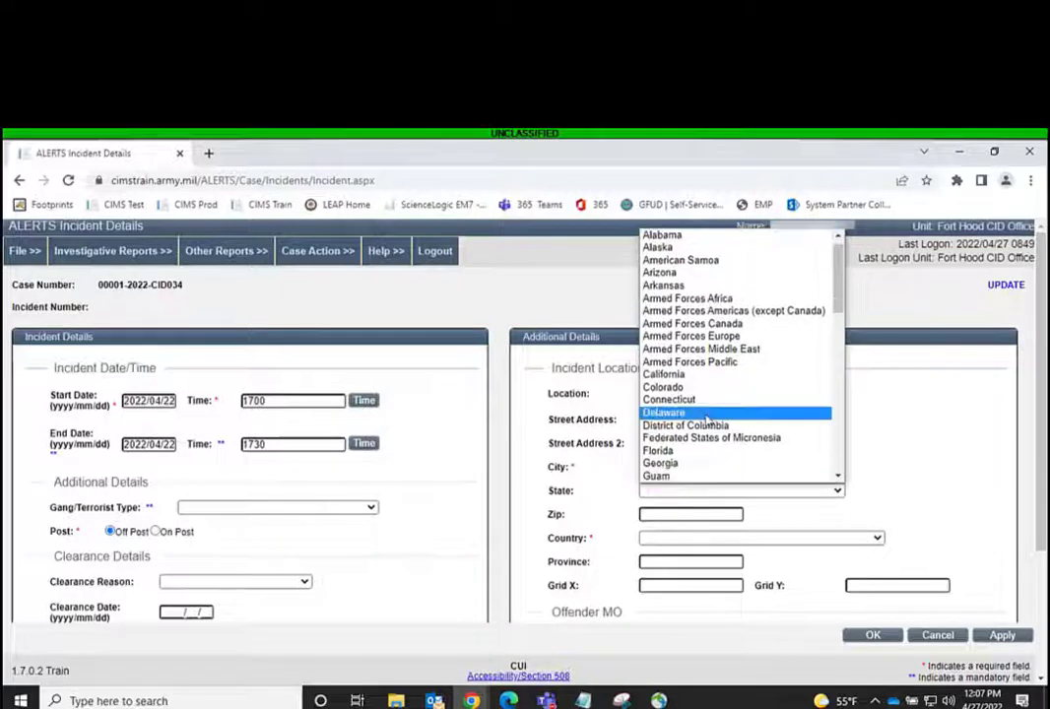
scroll(707, 413, down, 12)
scroll(707, 413, down, 3)
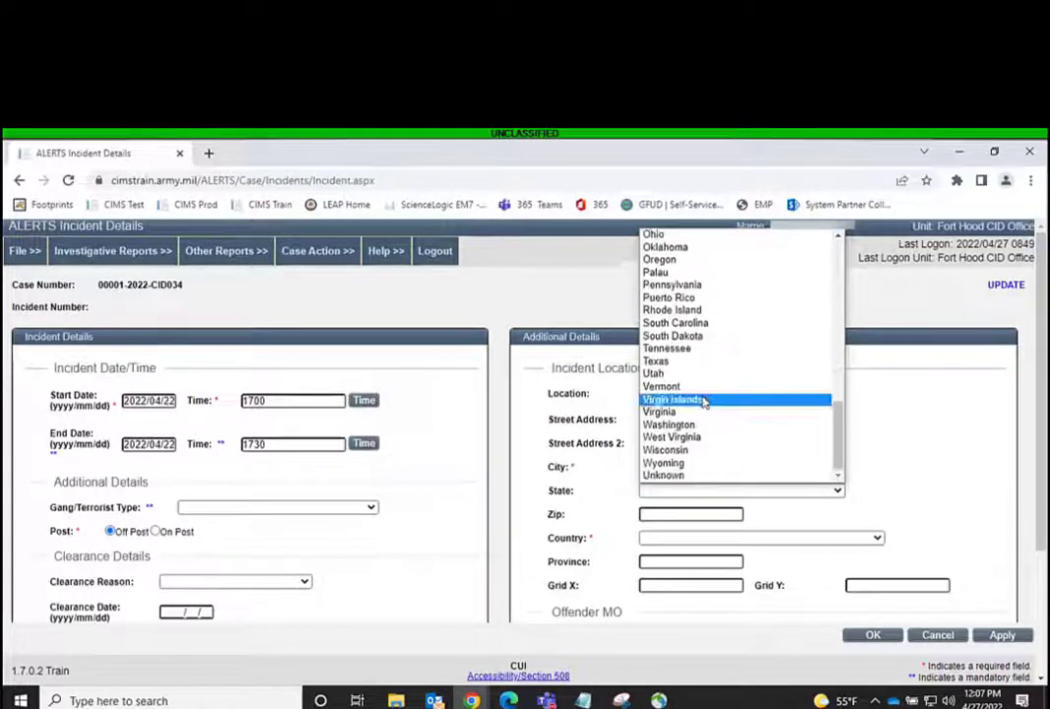
click(689, 367)
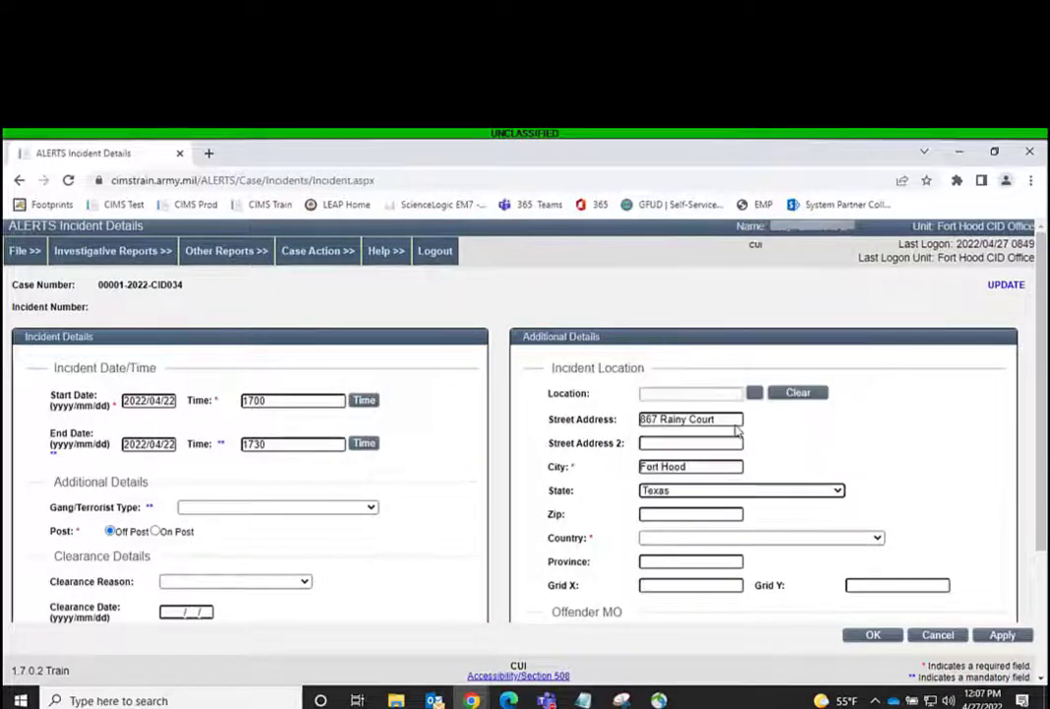
click(936, 515)
scroll(941, 514, down, 3)
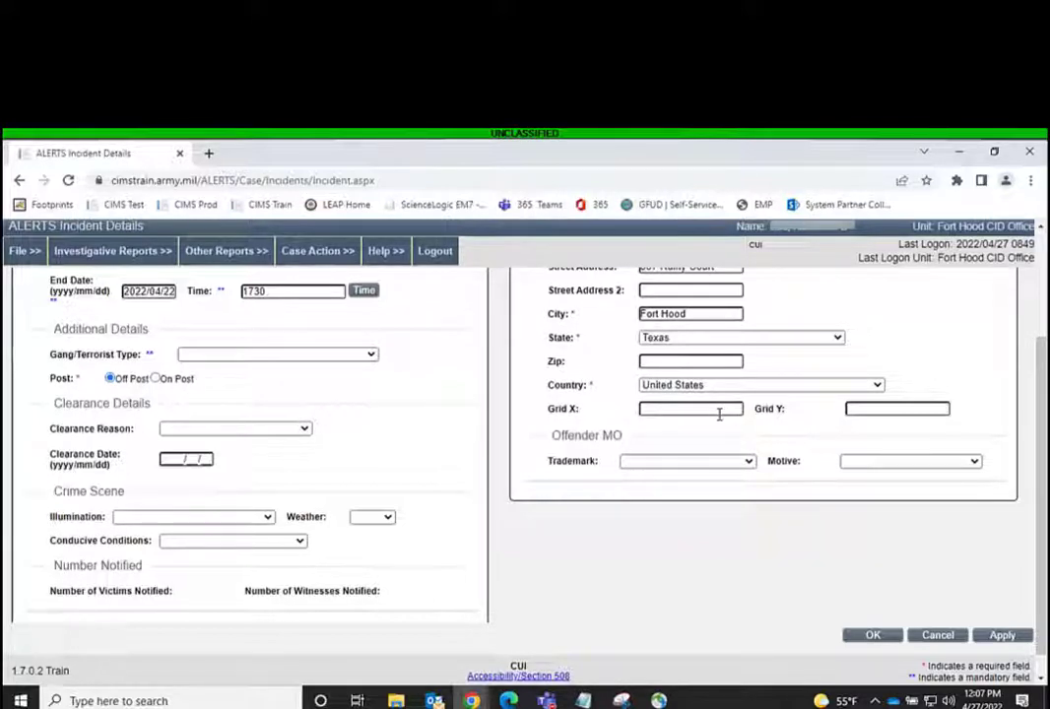
click(991, 639)
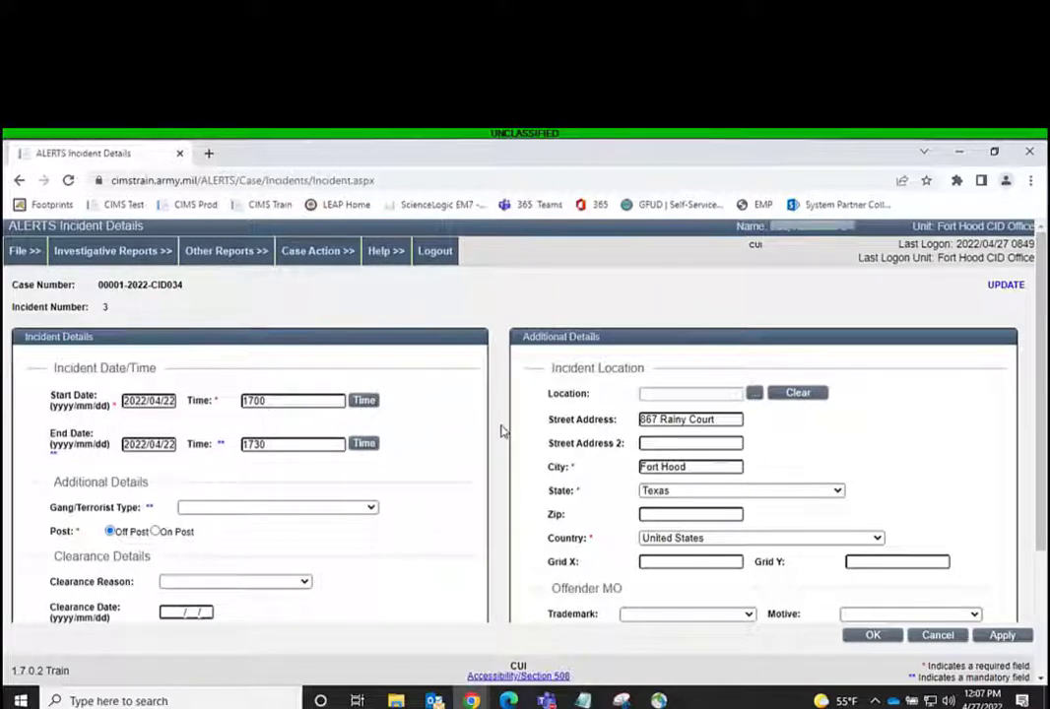
scroll(501, 430, down, 2)
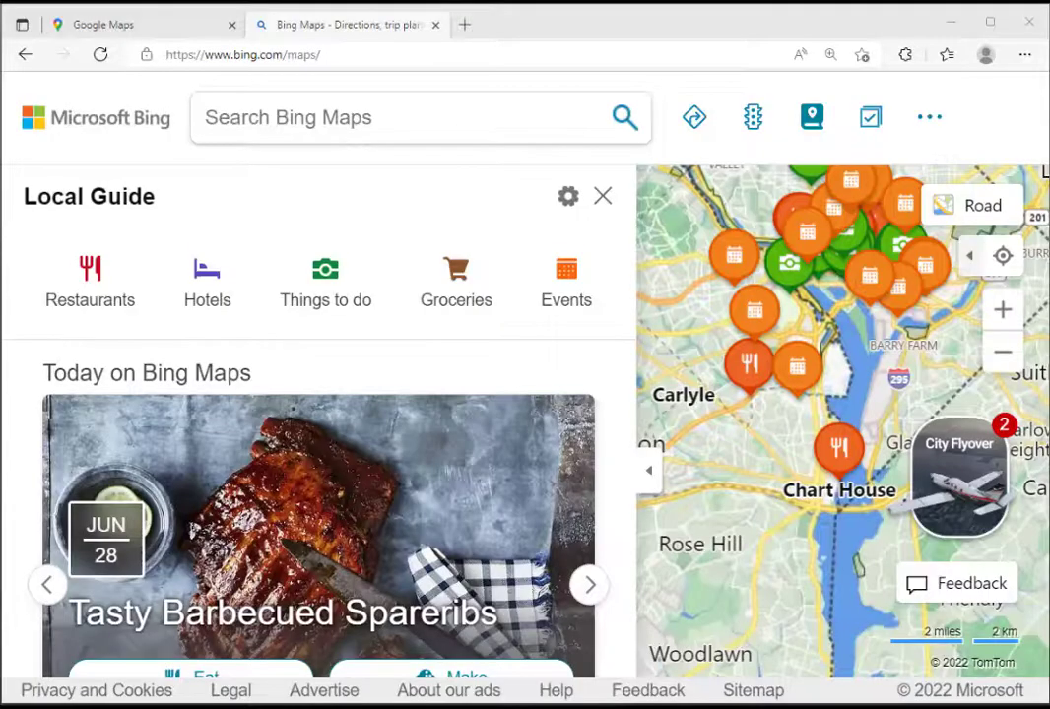
In Bing Maps, find Fort Belvoir Post Exchange from the recent searches and close its details and the Local Guide
click(202, 108)
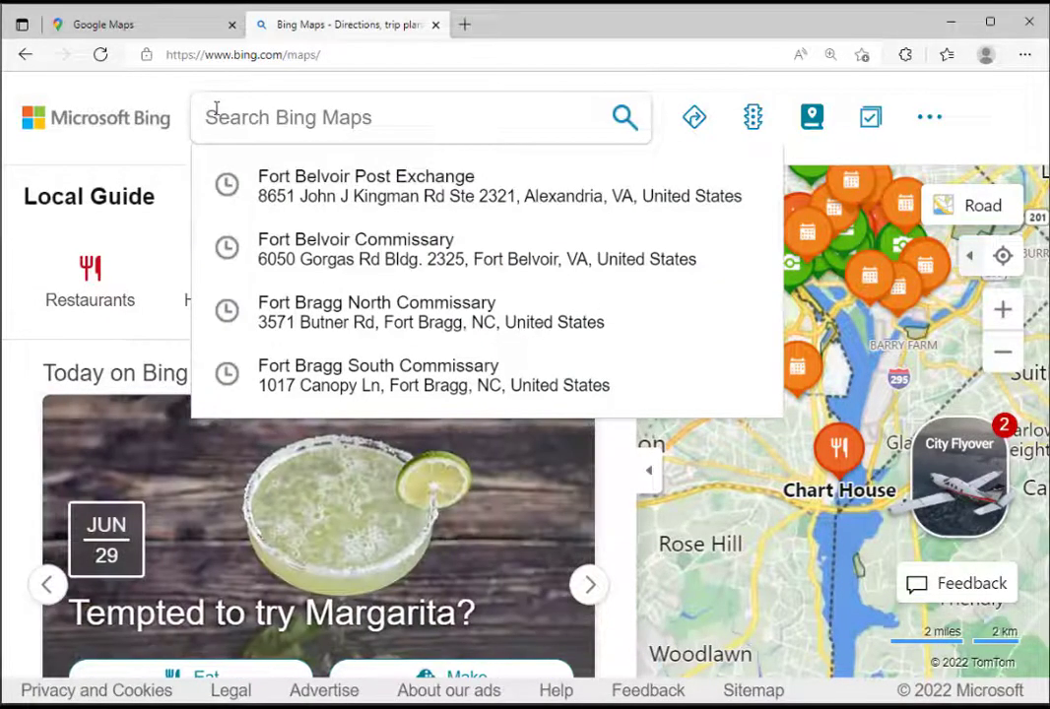
click(305, 192)
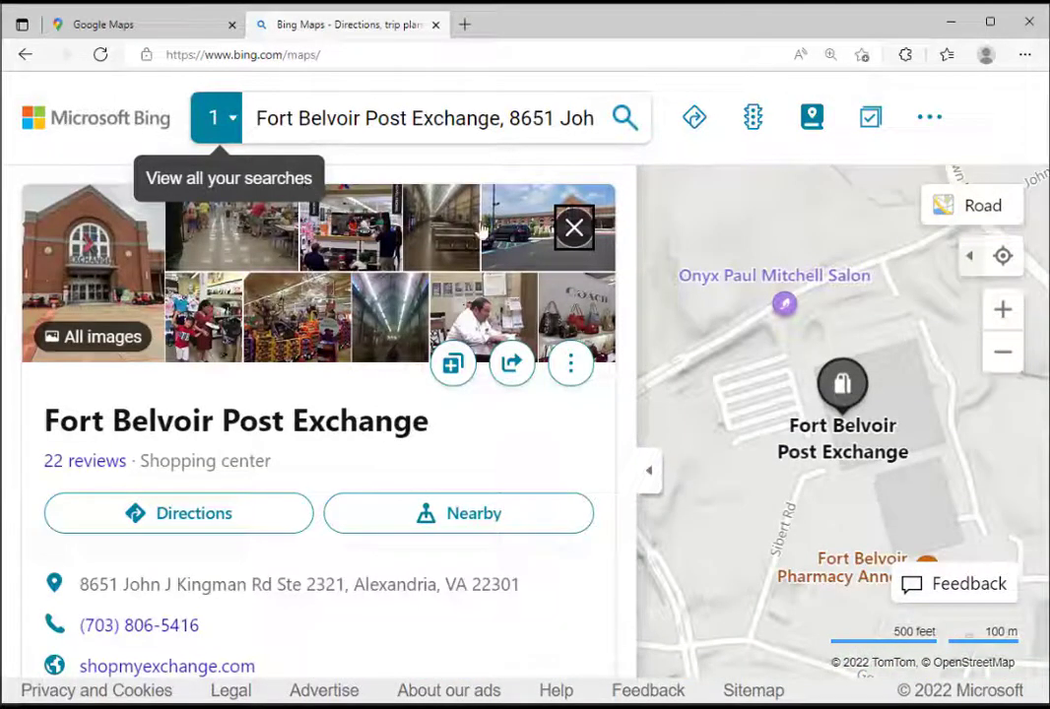
click(574, 232)
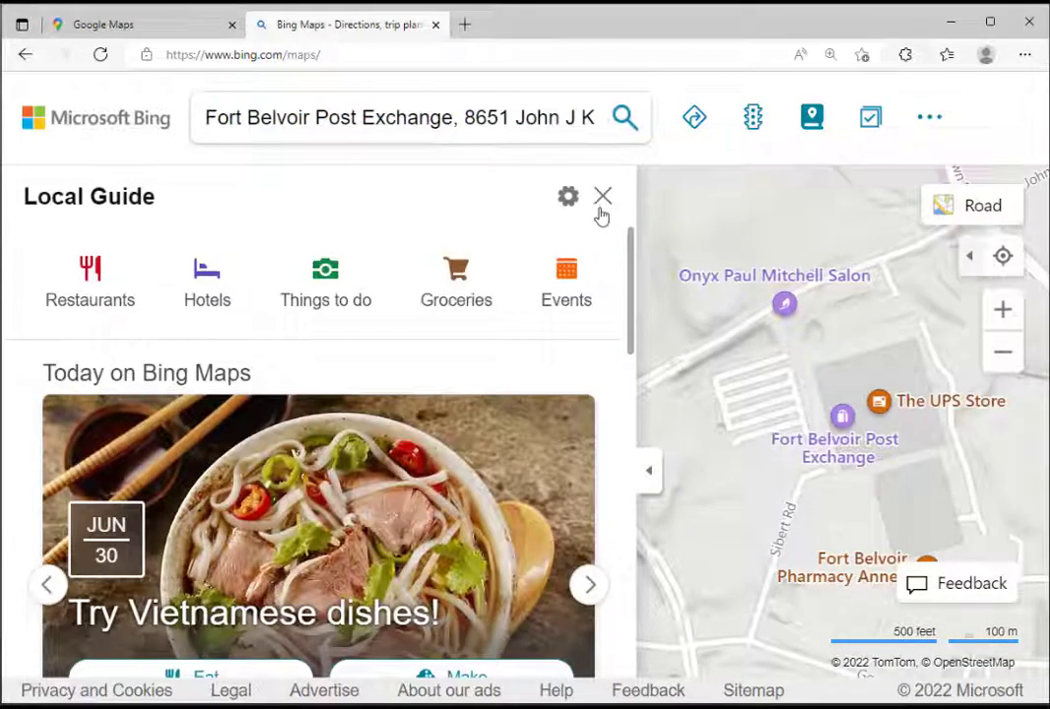
click(602, 197)
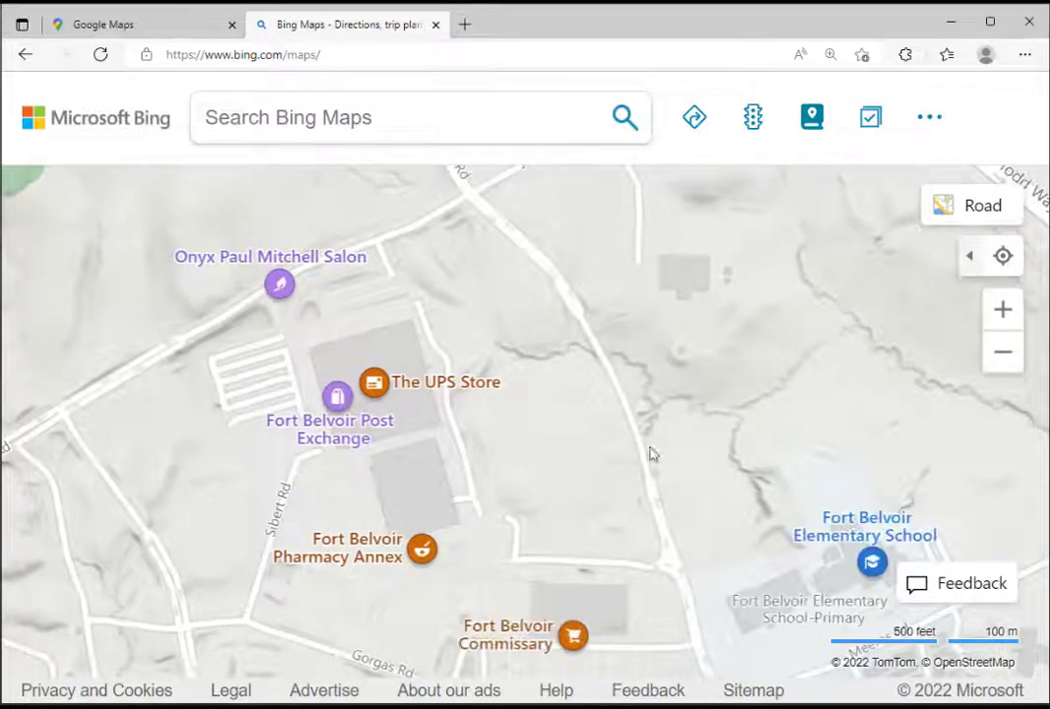
Switch the map to Aerial view and bring the loading area beside the exchange building into close view
scroll(537, 424, up, 5)
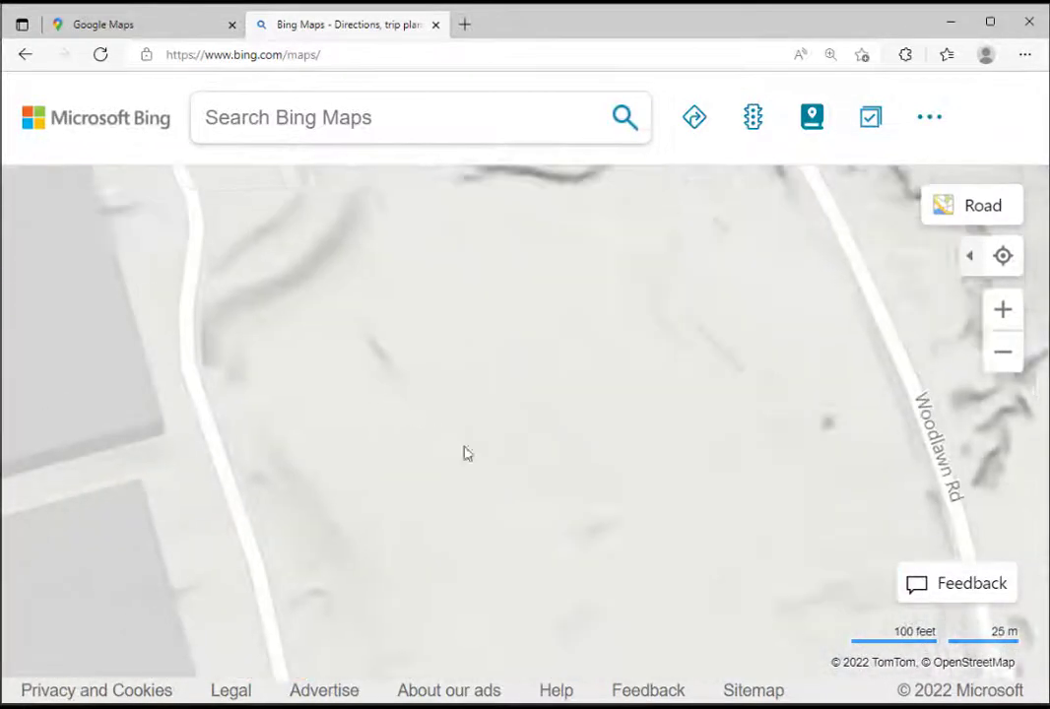
drag(466, 453, 722, 583)
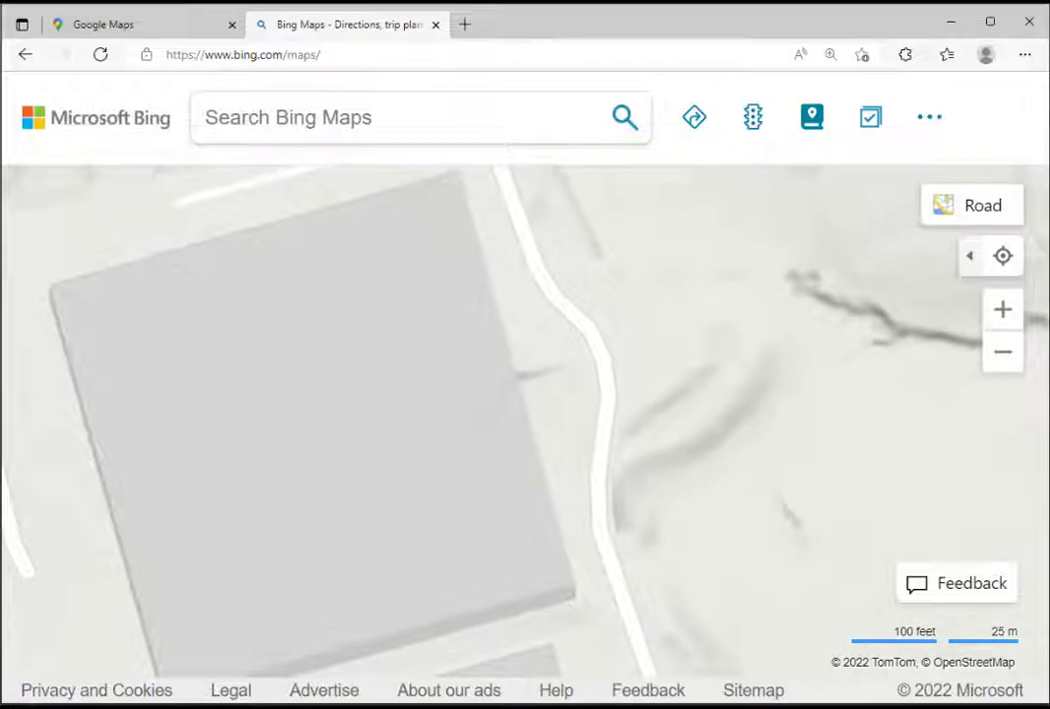
click(995, 210)
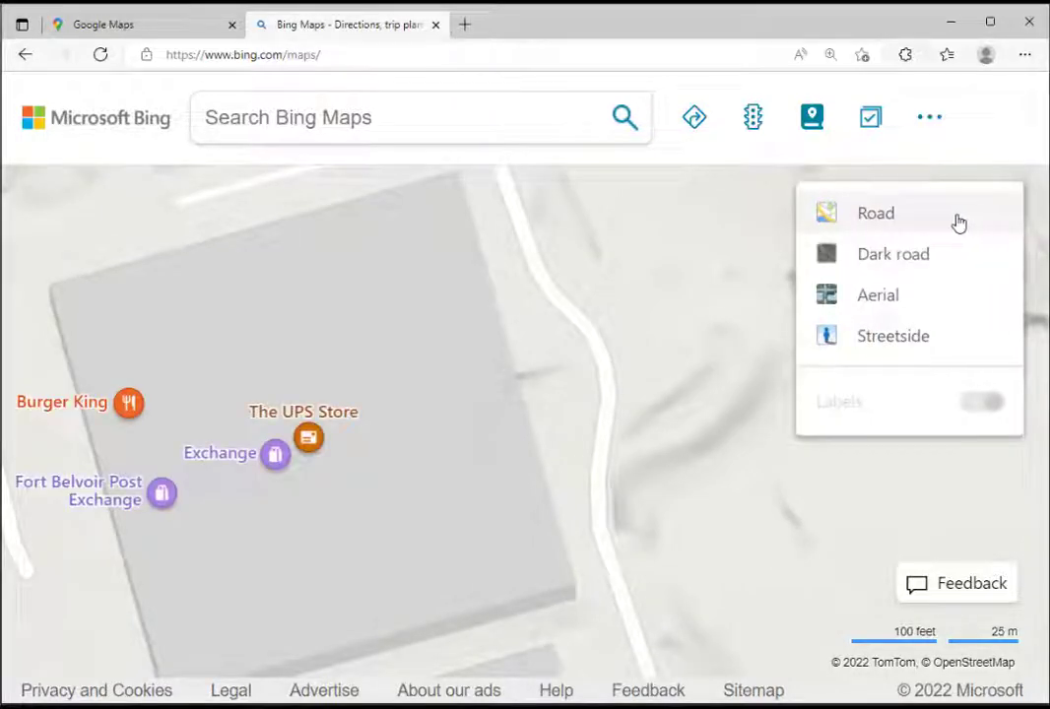
click(862, 297)
drag(633, 497, 562, 452)
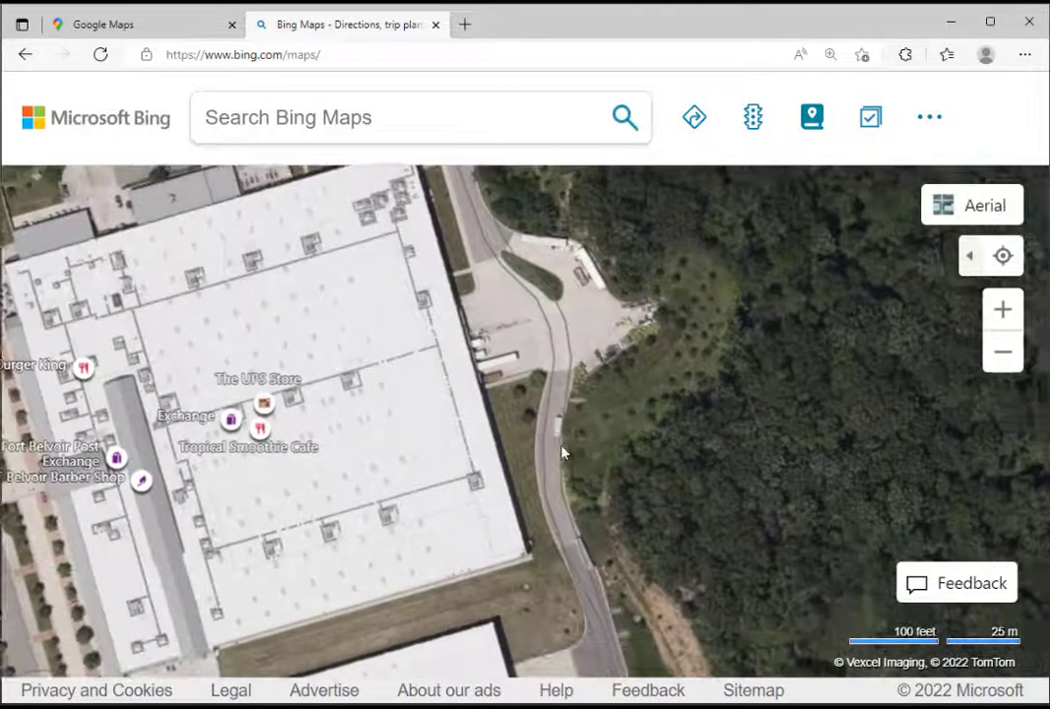
scroll(531, 396, up, 1)
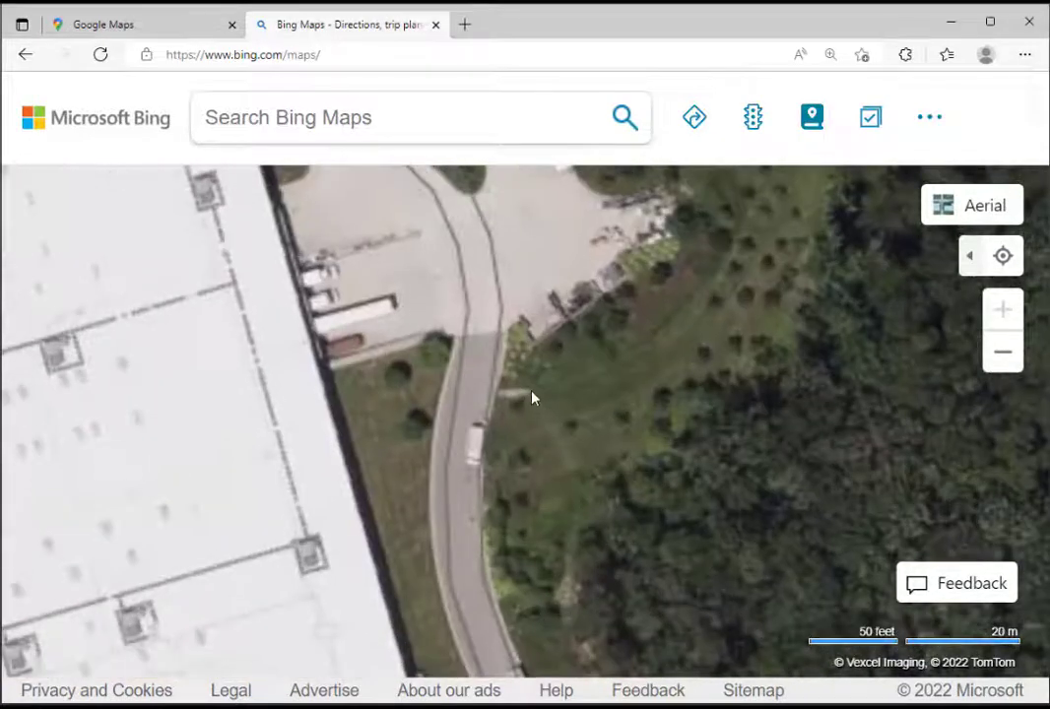
Copy the coordinates of the roadside spot below the exchange's loading area and paste them into a blank Notepad document
right_click(442, 338)
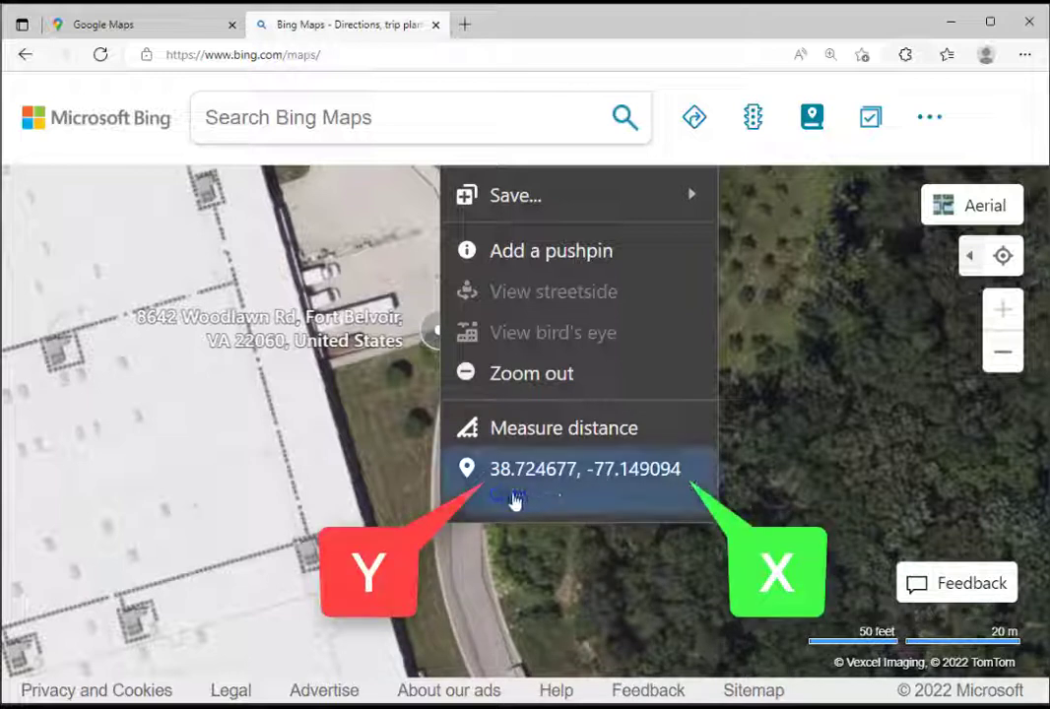
click(512, 497)
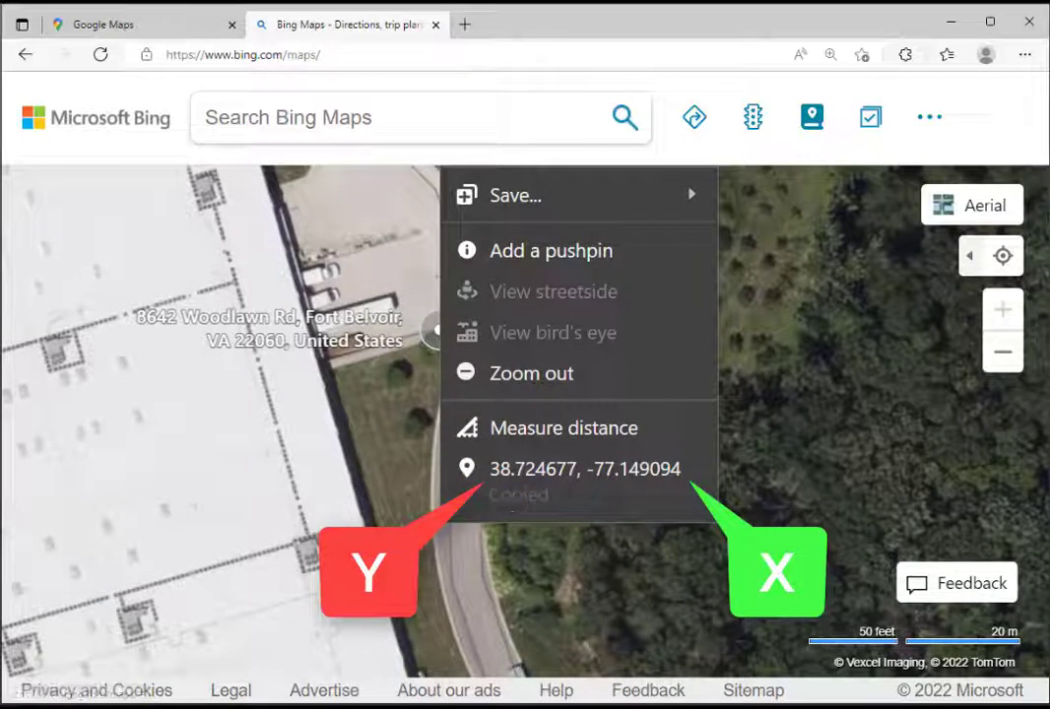
drag(994, 207, 859, 205)
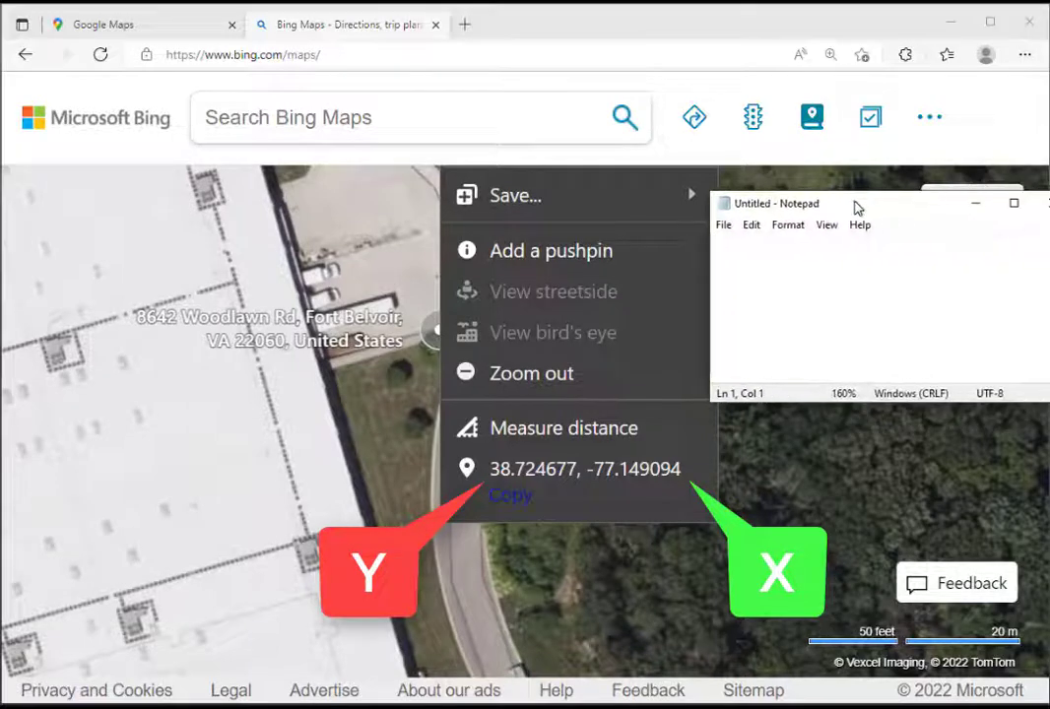
right_click(808, 260)
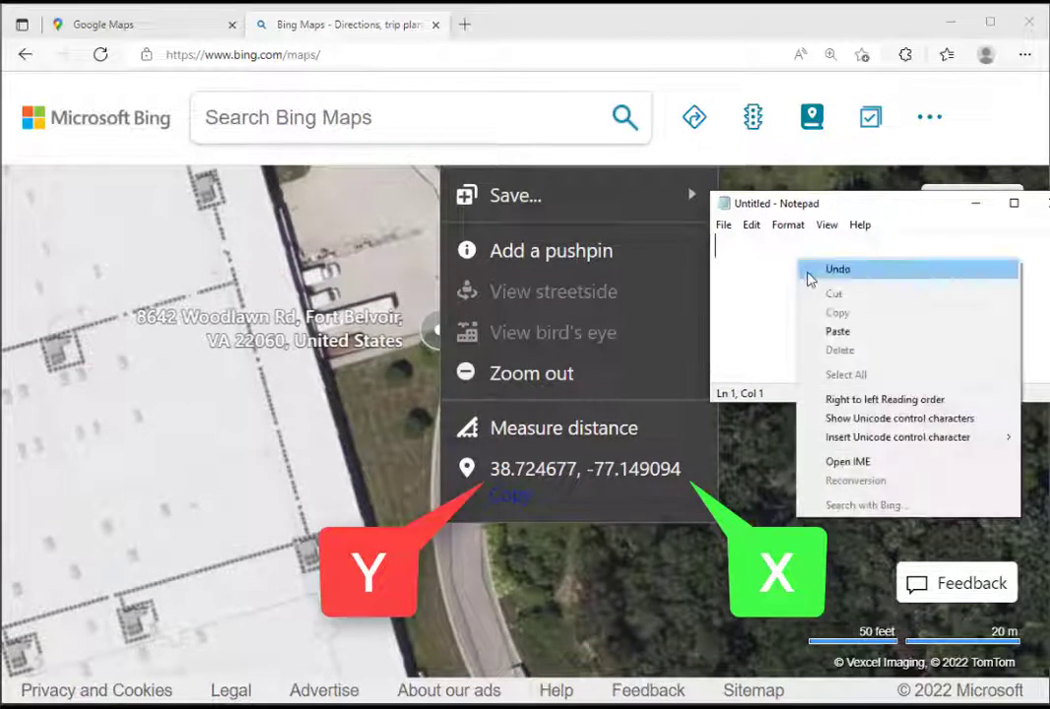
click(837, 335)
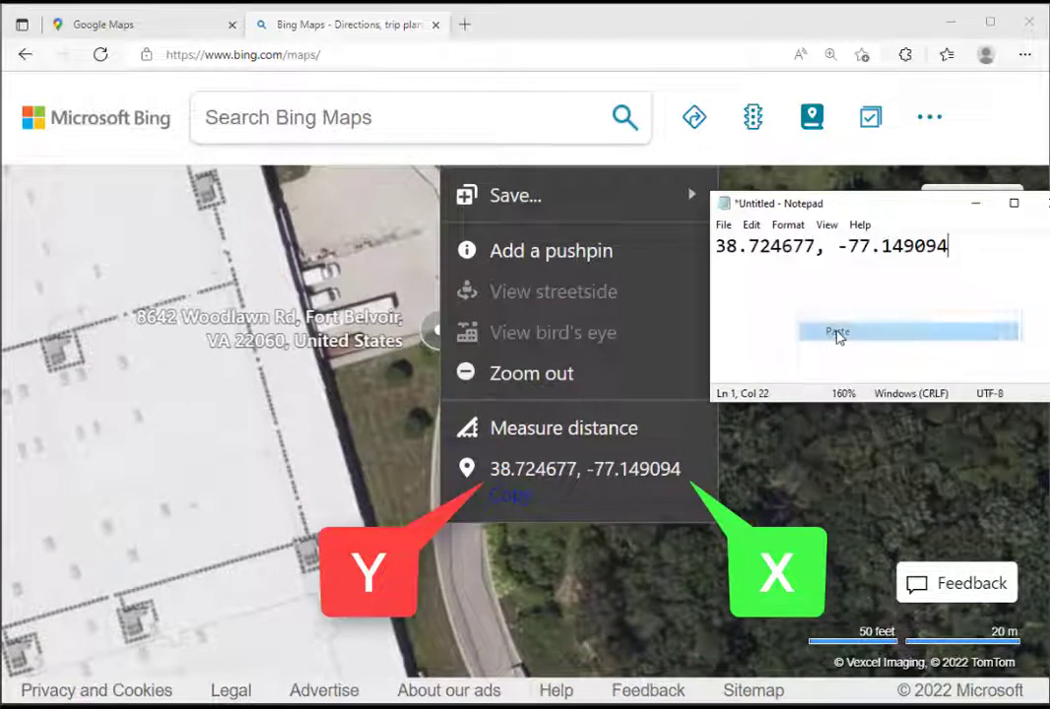
Split the pasted coordinates into two lines labelled Y = 38.724677 and X = -77.149094, without the comma, and move Notepad aside
click(713, 246)
text(Y)
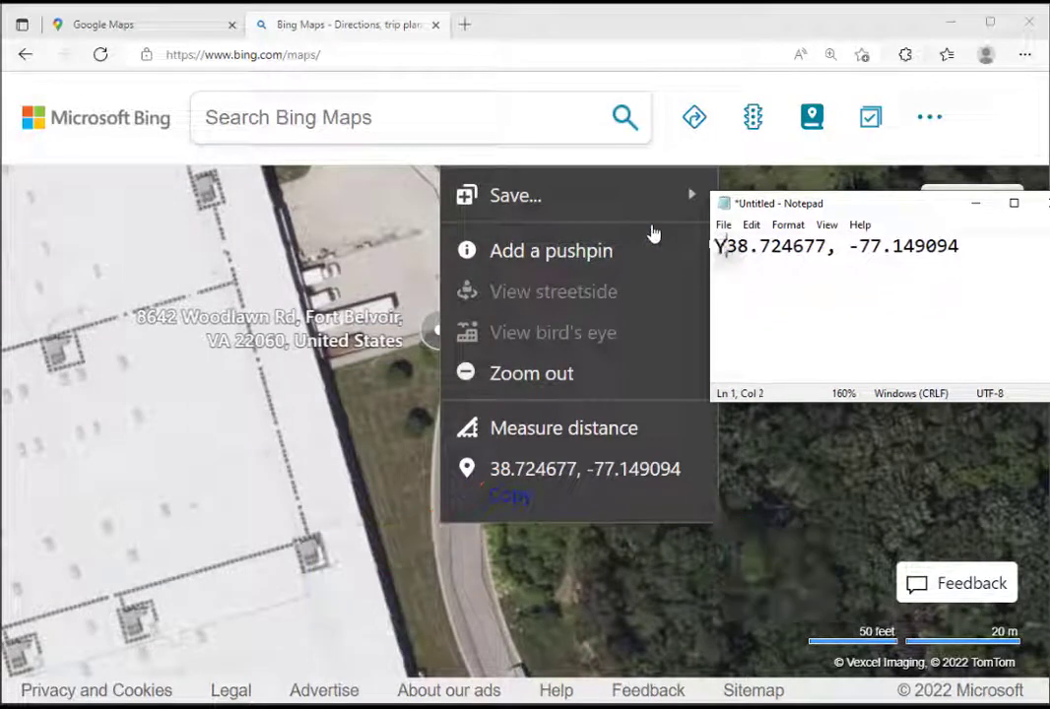
text( =)
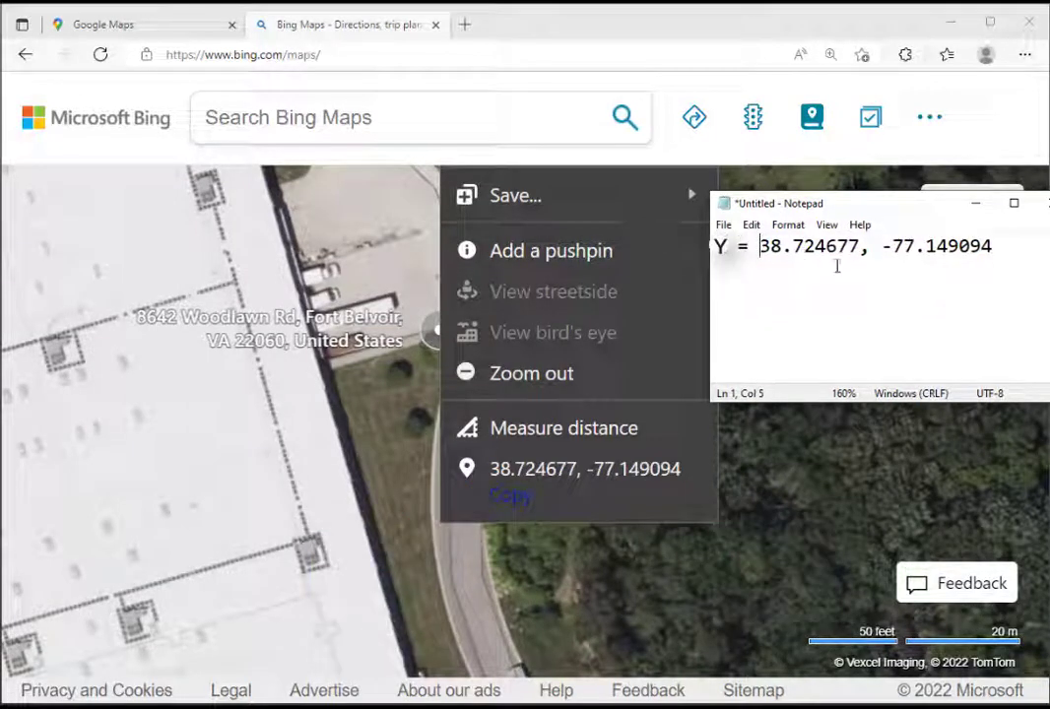
key(Return)
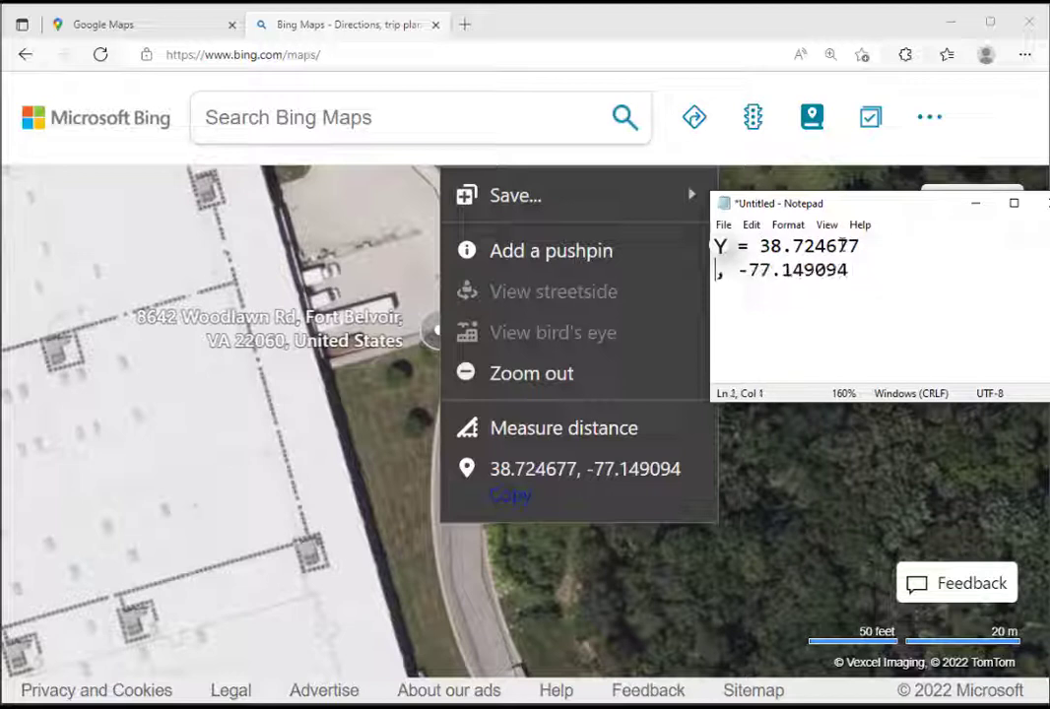
key(Delete)
key(Delete)
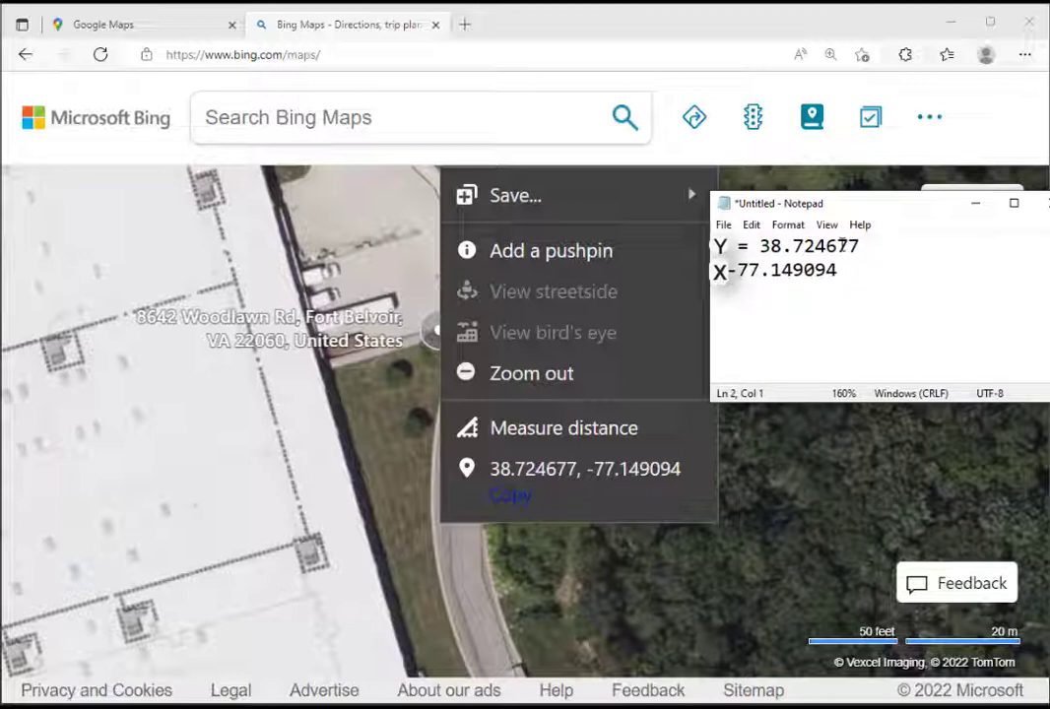
text(=)
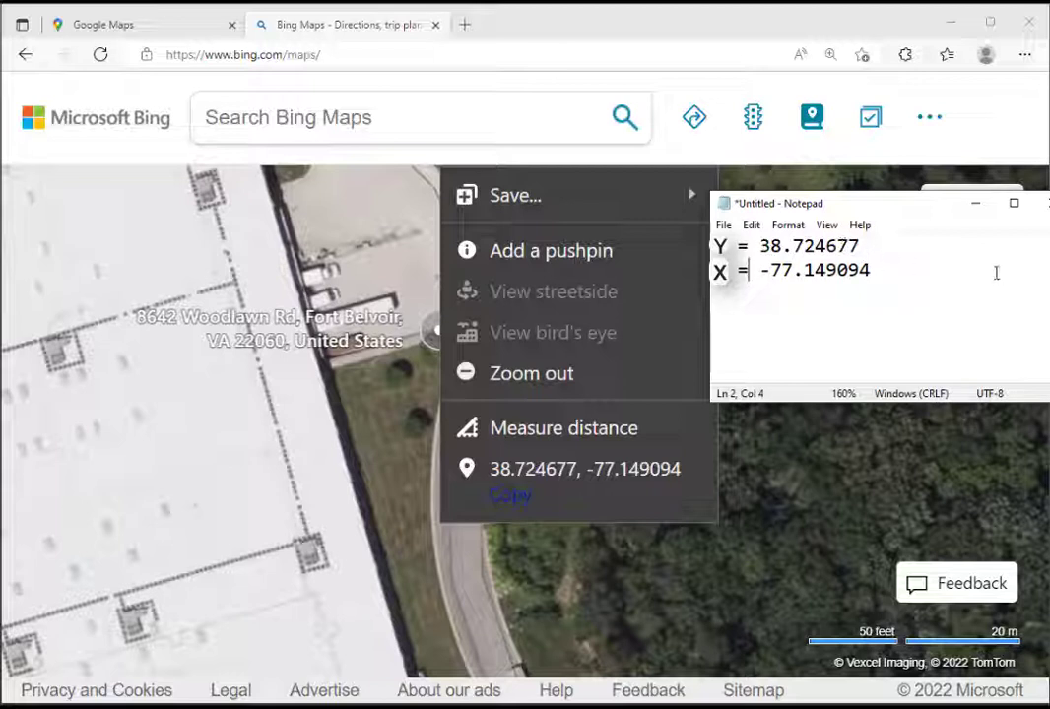
drag(855, 205, 1049, 219)
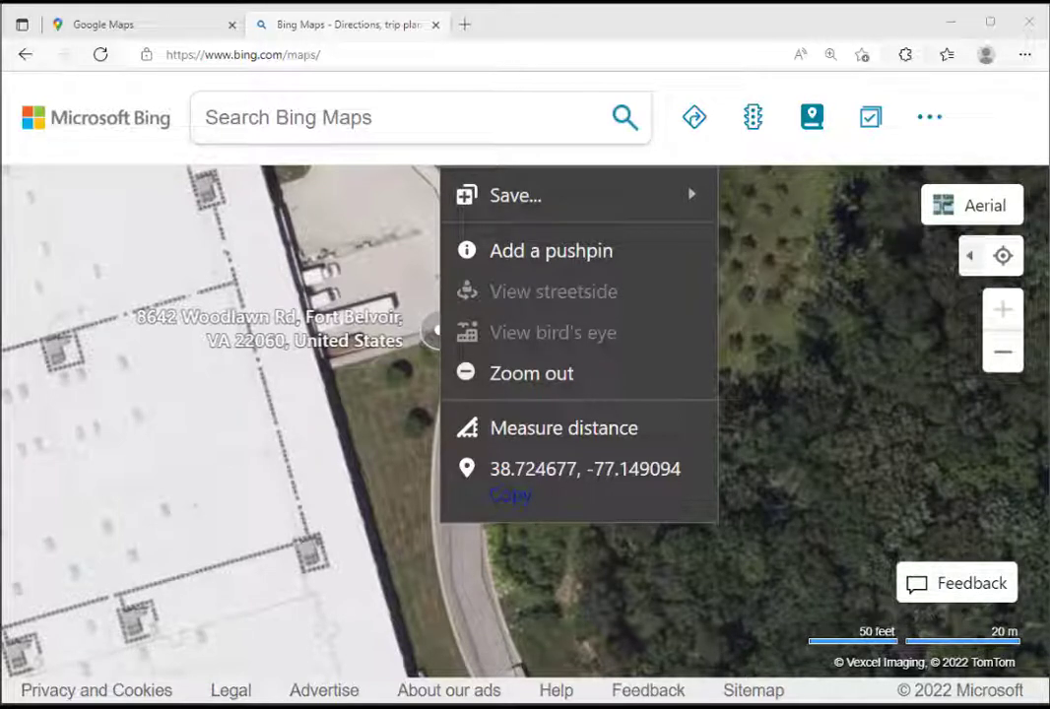
Switch to Google Maps and search for "fort belvoir px"
click(125, 27)
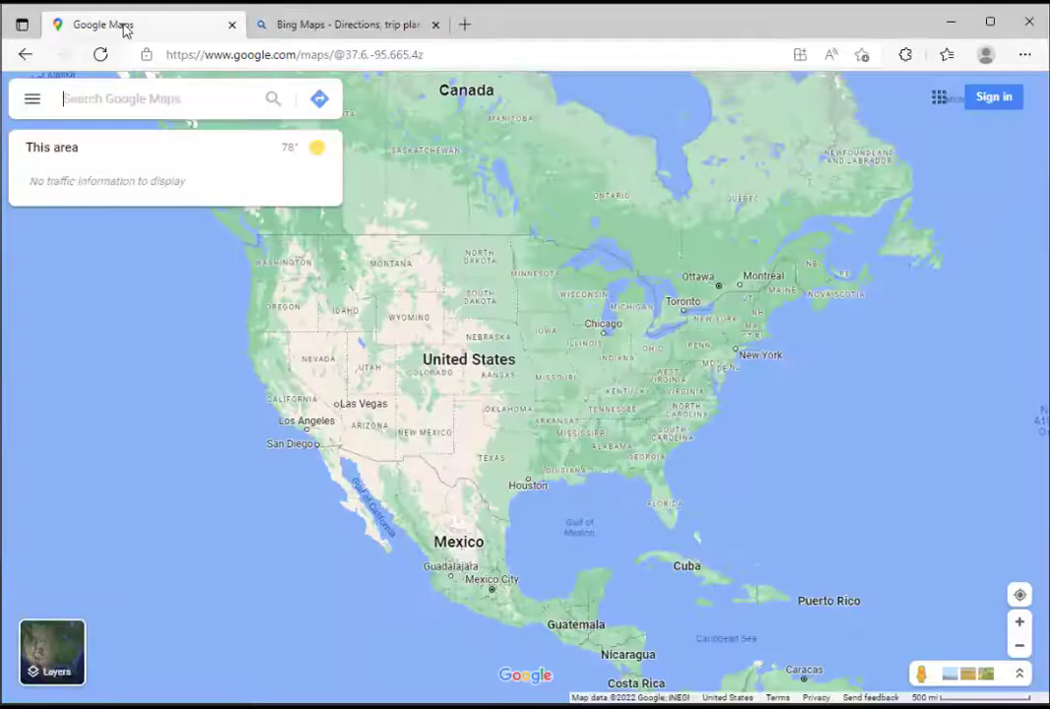
click(80, 112)
text(fort be)
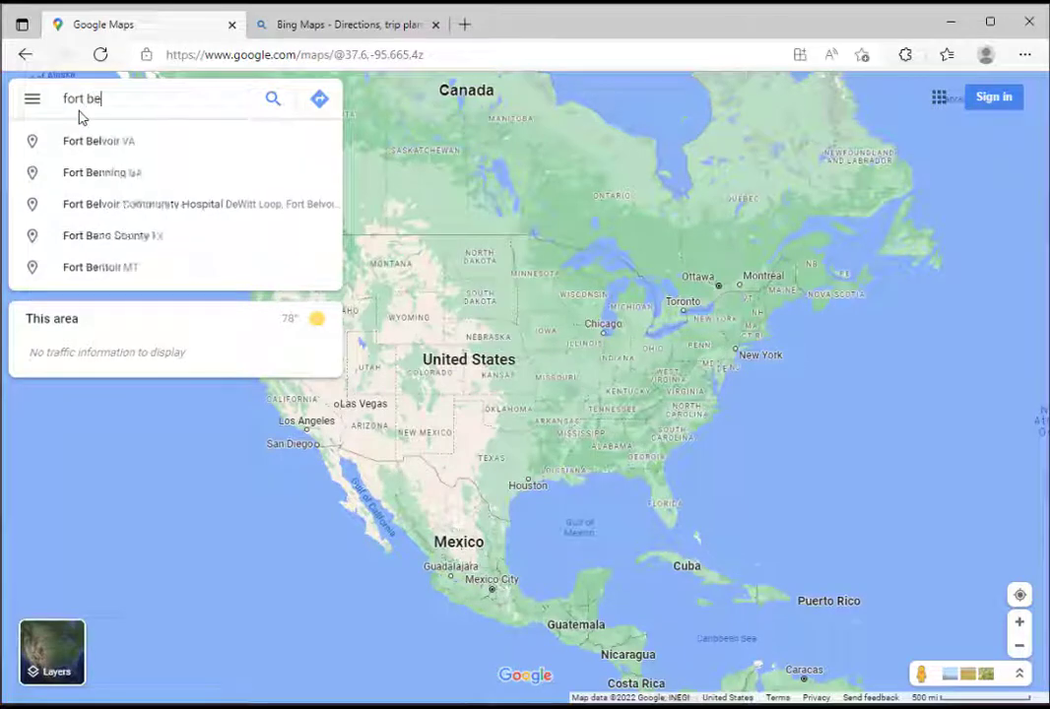
text(lvoir px)
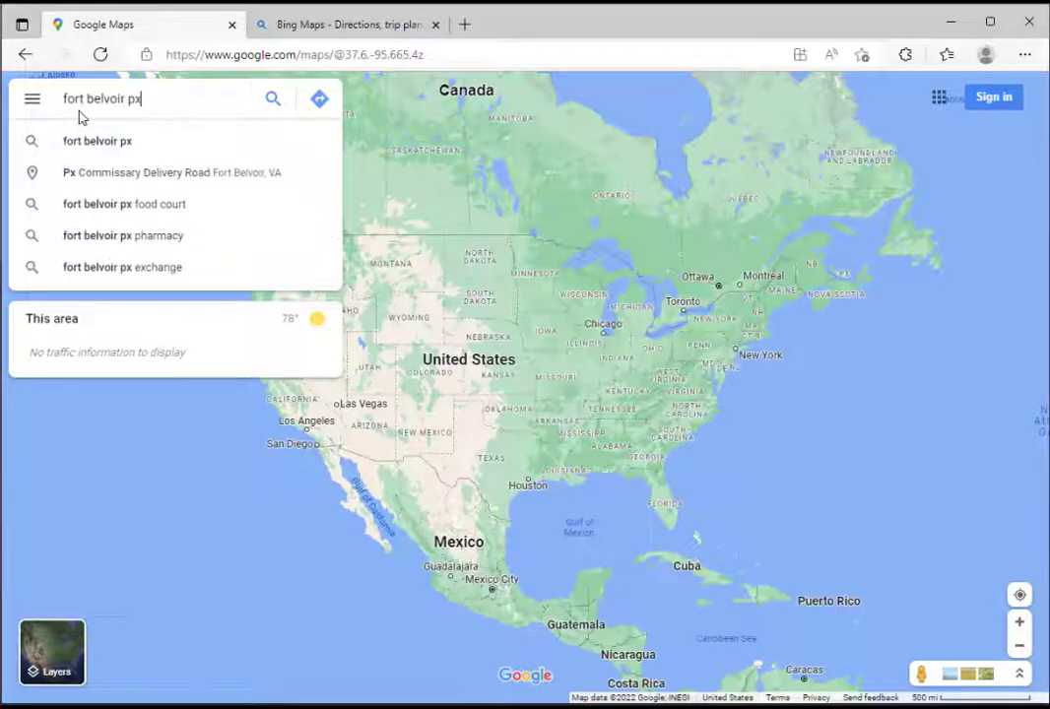
key(Return)
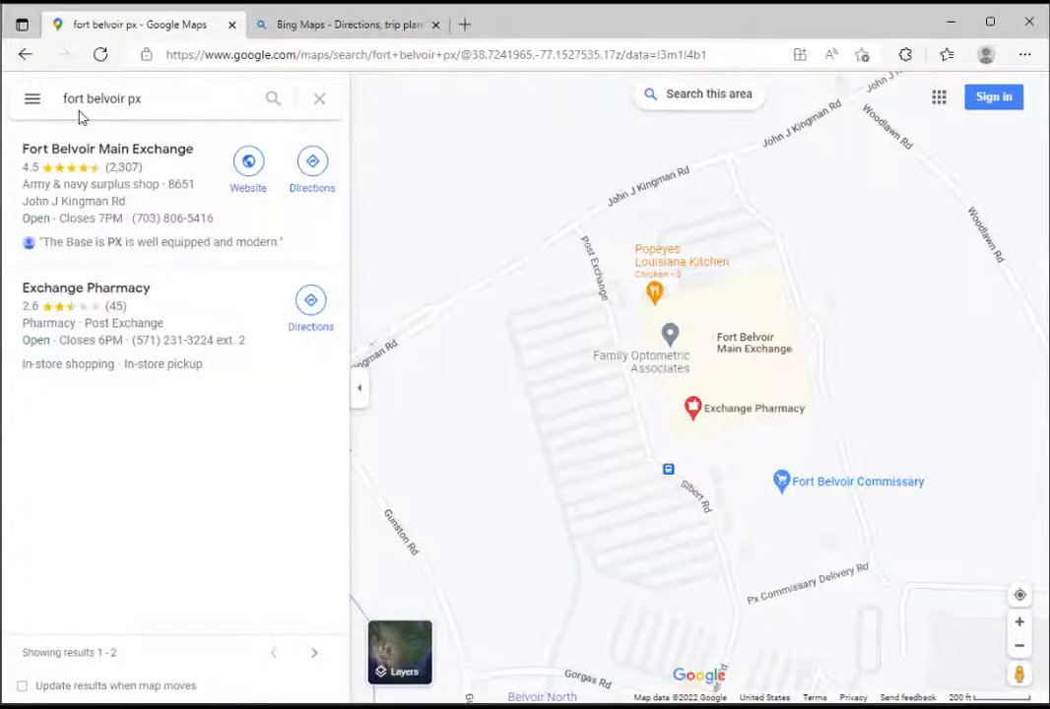
Clear the search results and switch the map to Satellite view
click(319, 98)
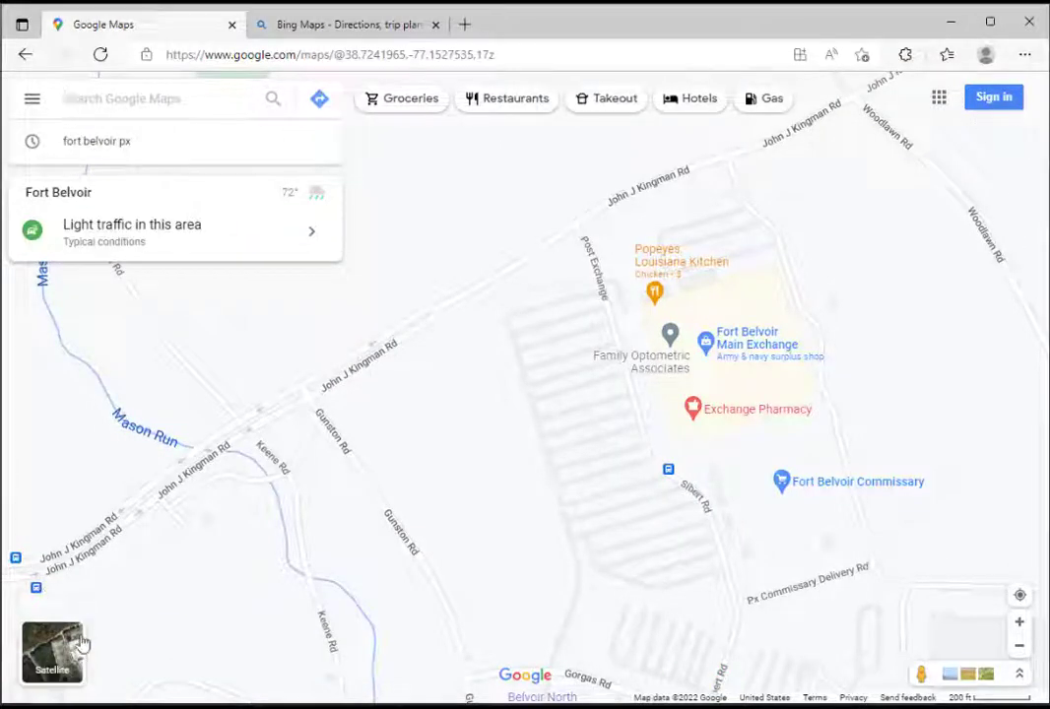
click(54, 653)
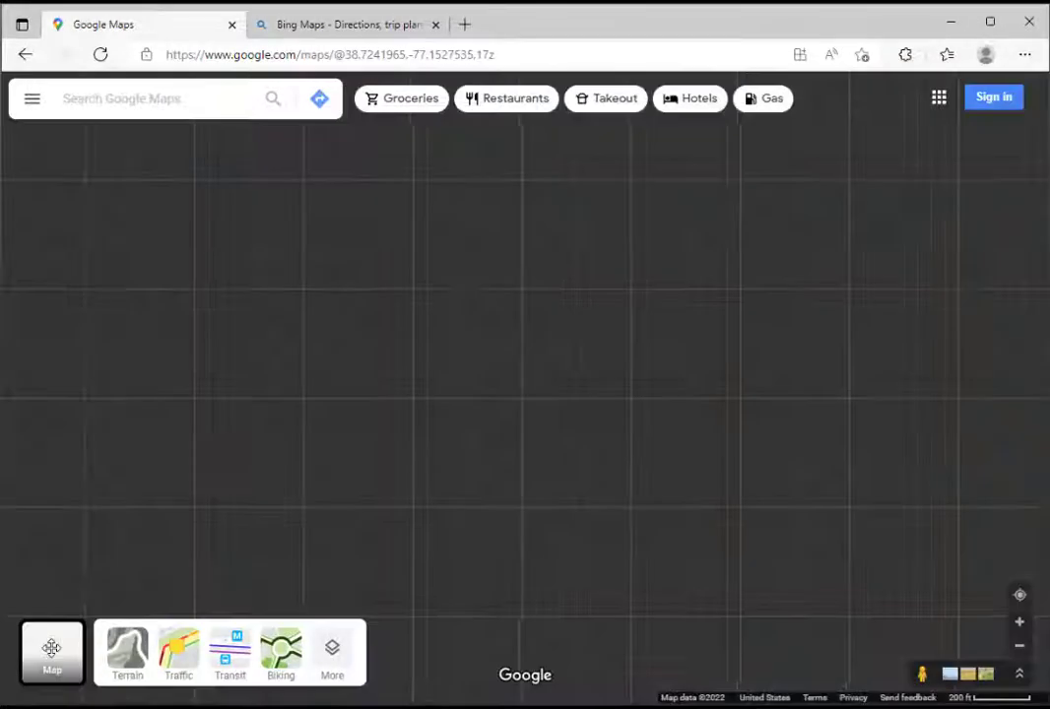
Copy the coordinates of the curb corner where the exchange's rear loading area meets the road and paste them below the existing Notepad coordinates
drag(849, 443, 532, 508)
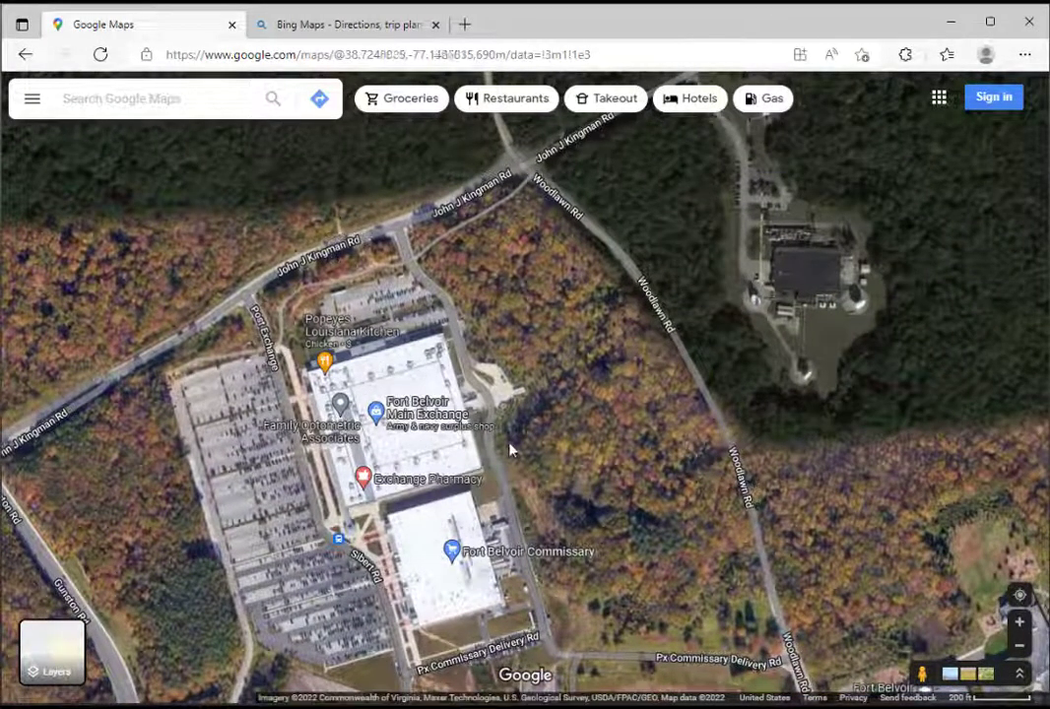
scroll(537, 433, up, 5)
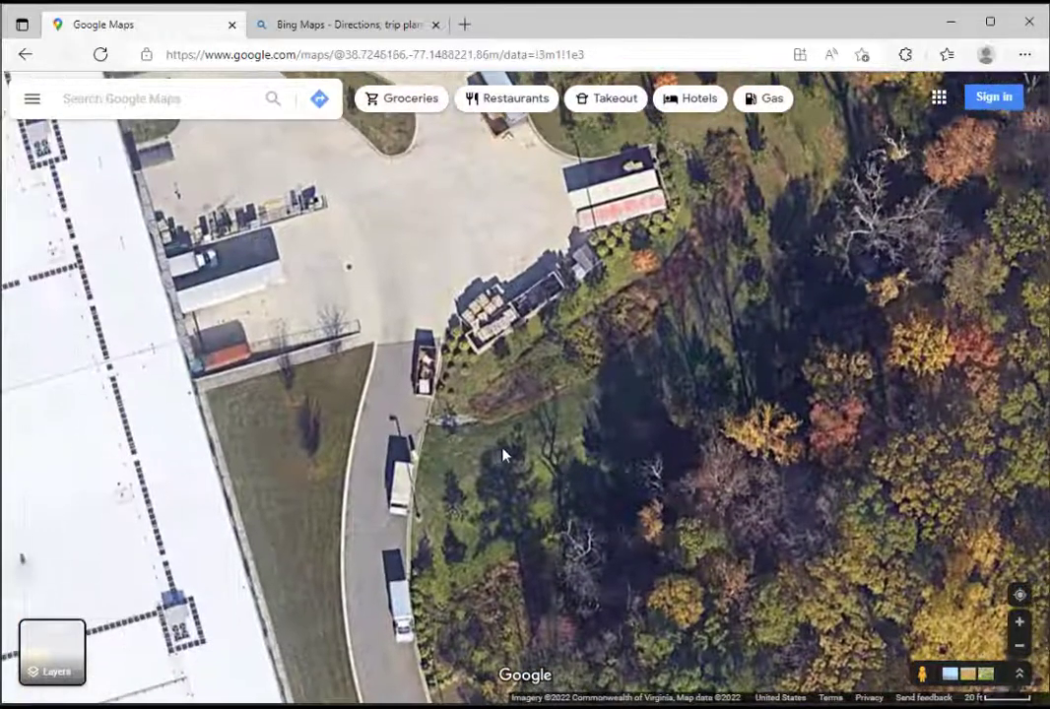
scroll(502, 454, up, 2)
drag(486, 453, 647, 437)
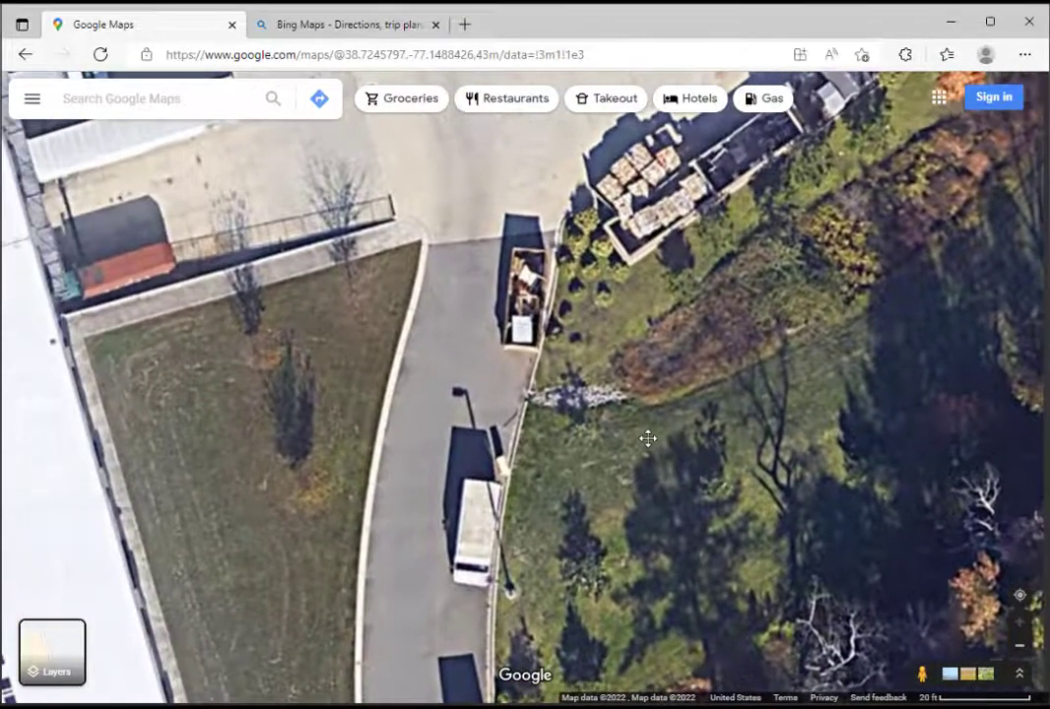
right_click(400, 238)
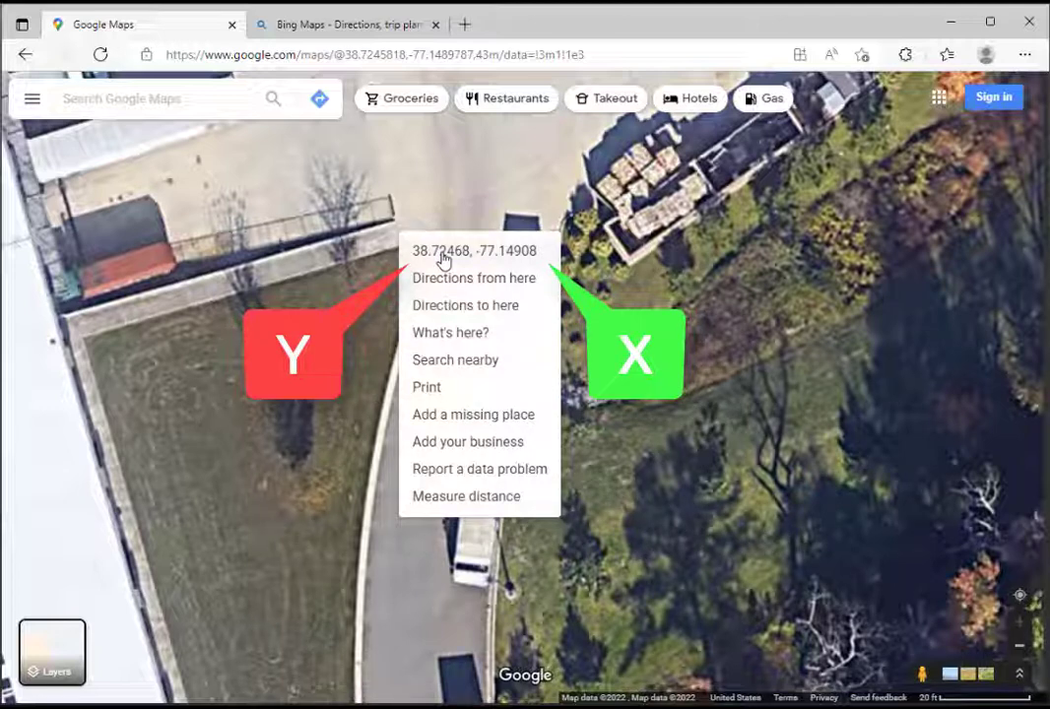
click(442, 252)
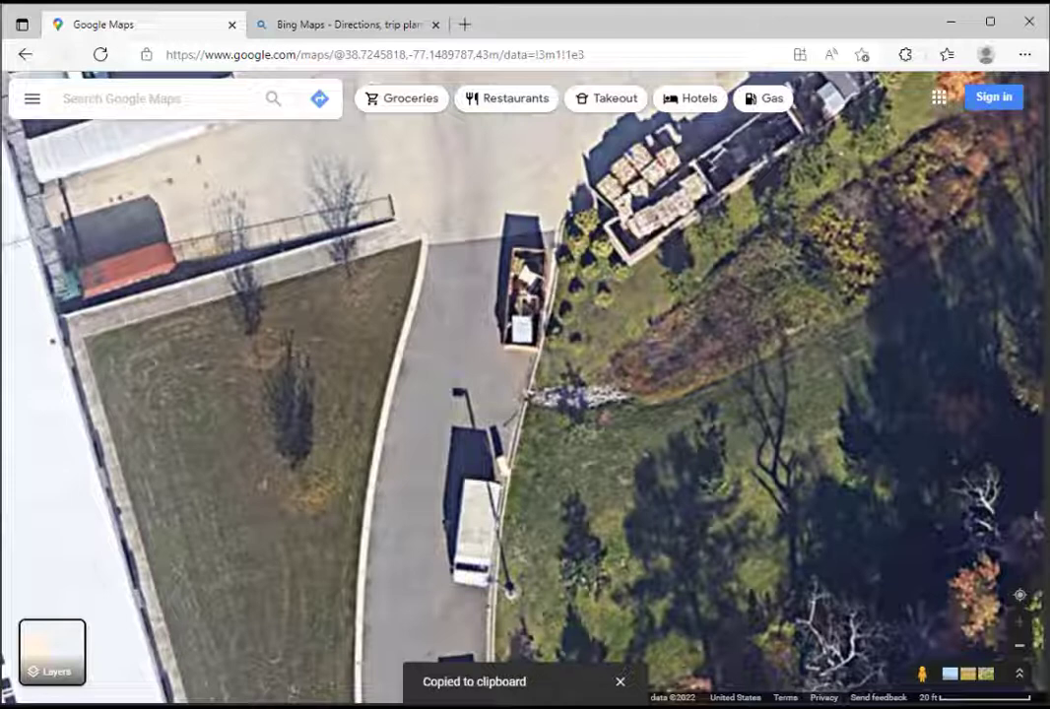
drag(1048, 194, 632, 169)
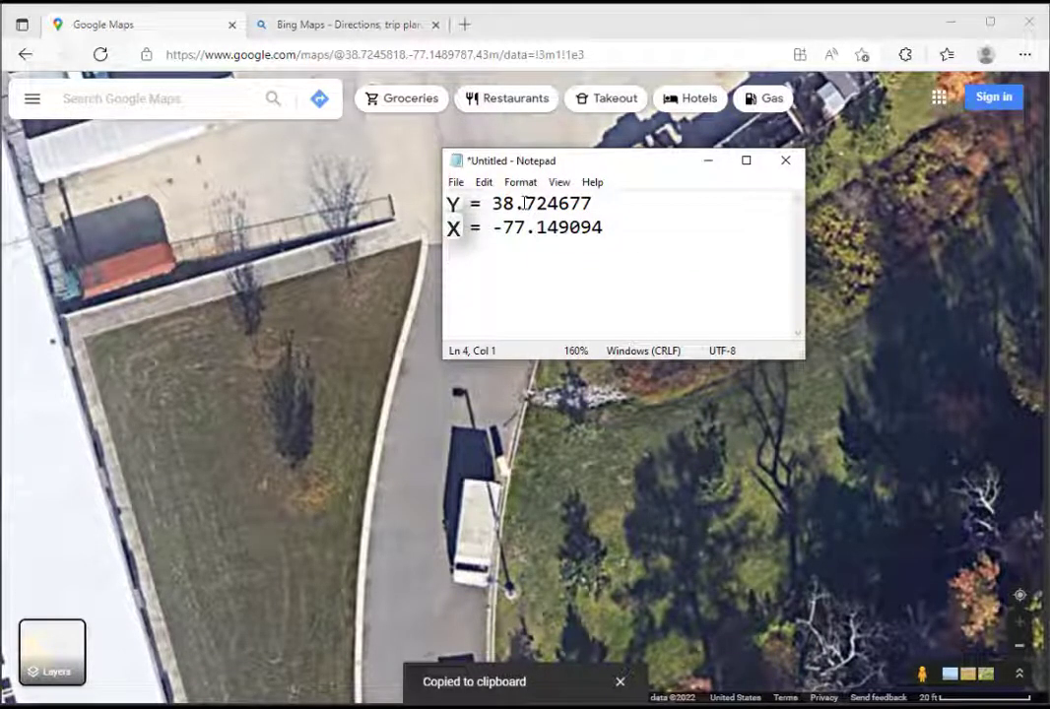
key(ctrl+v)
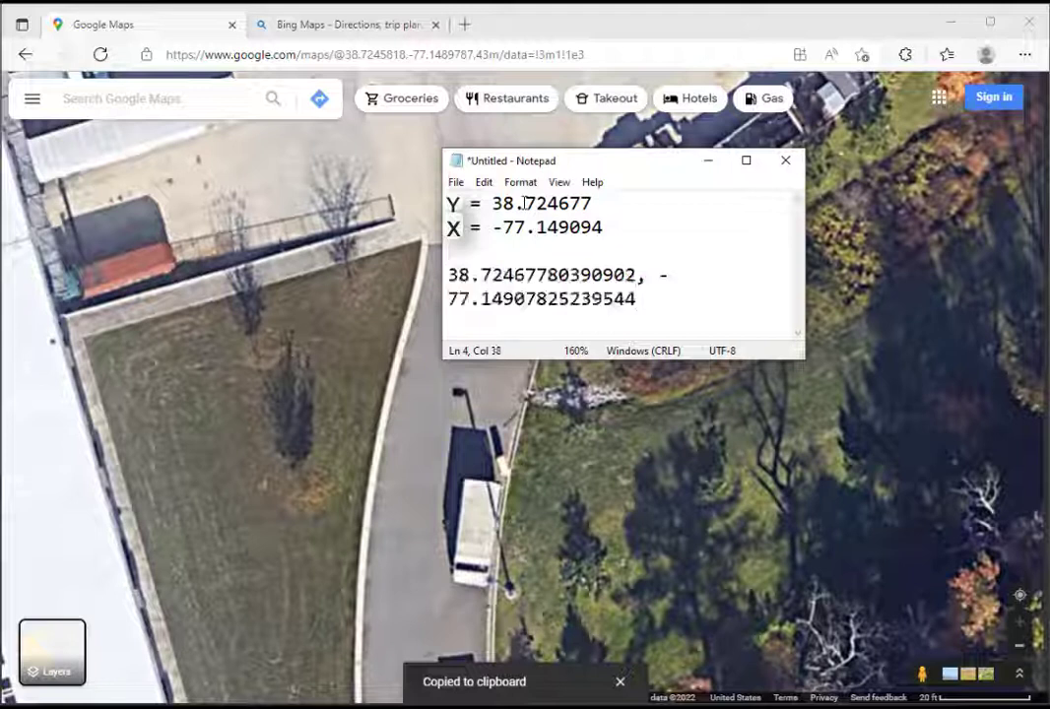
Split the newly pasted coordinates into two lines labelled Y = 38.72467780390902 and X = -77.14907825239544, without the comma
click(444, 275)
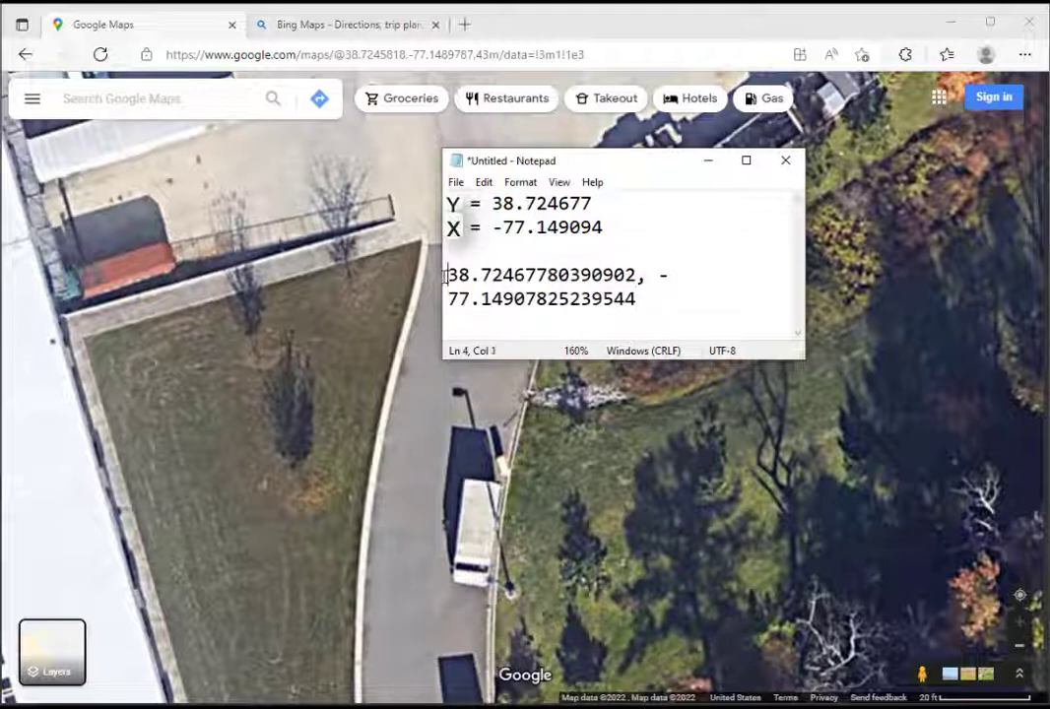
text(Y =)
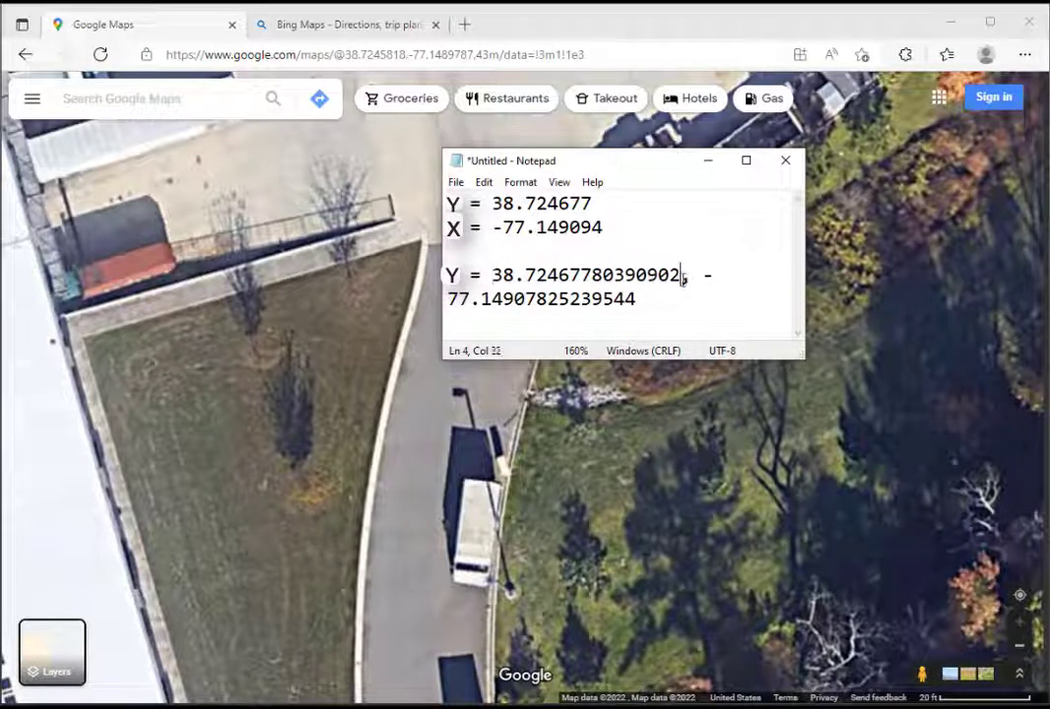
key(Return)
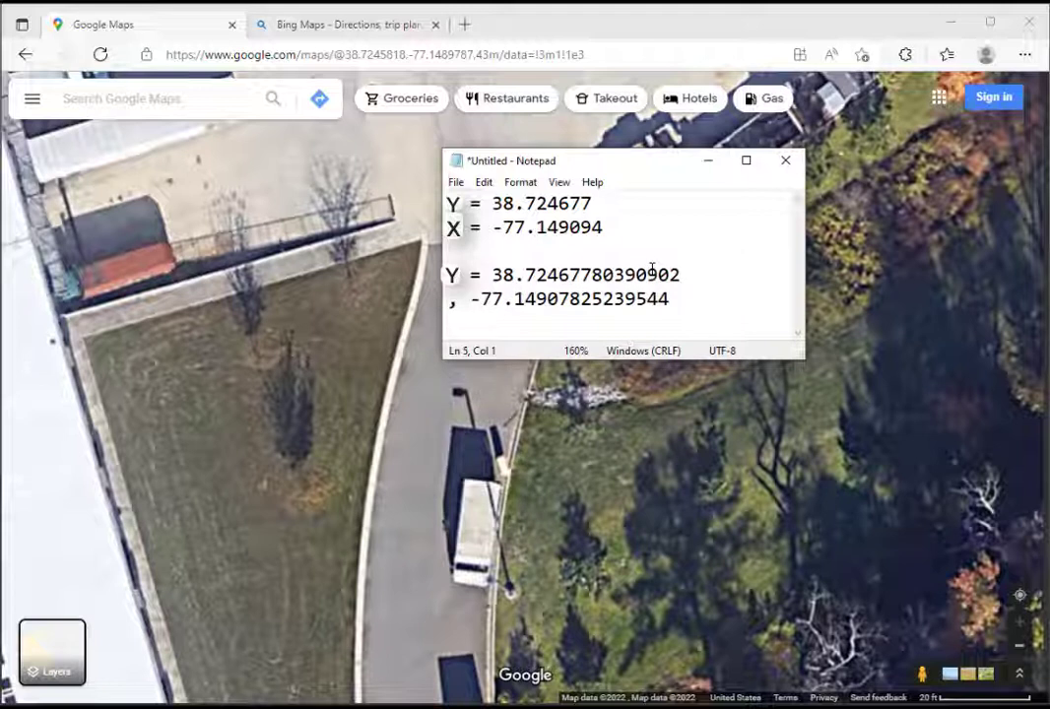
text(X =)
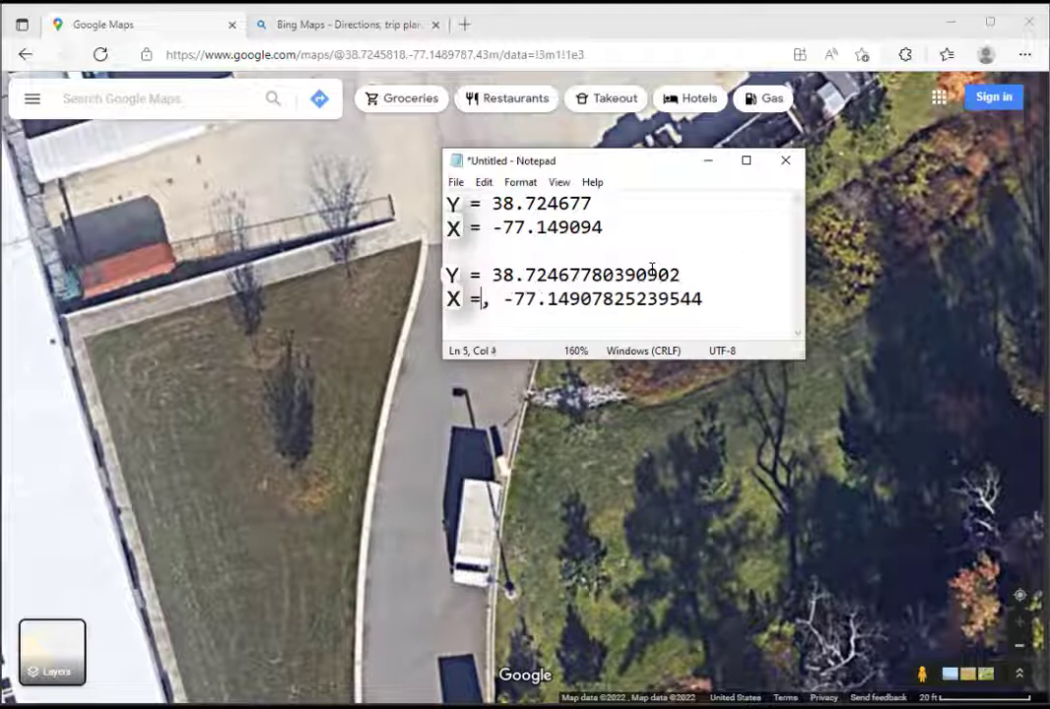
key(Delete)
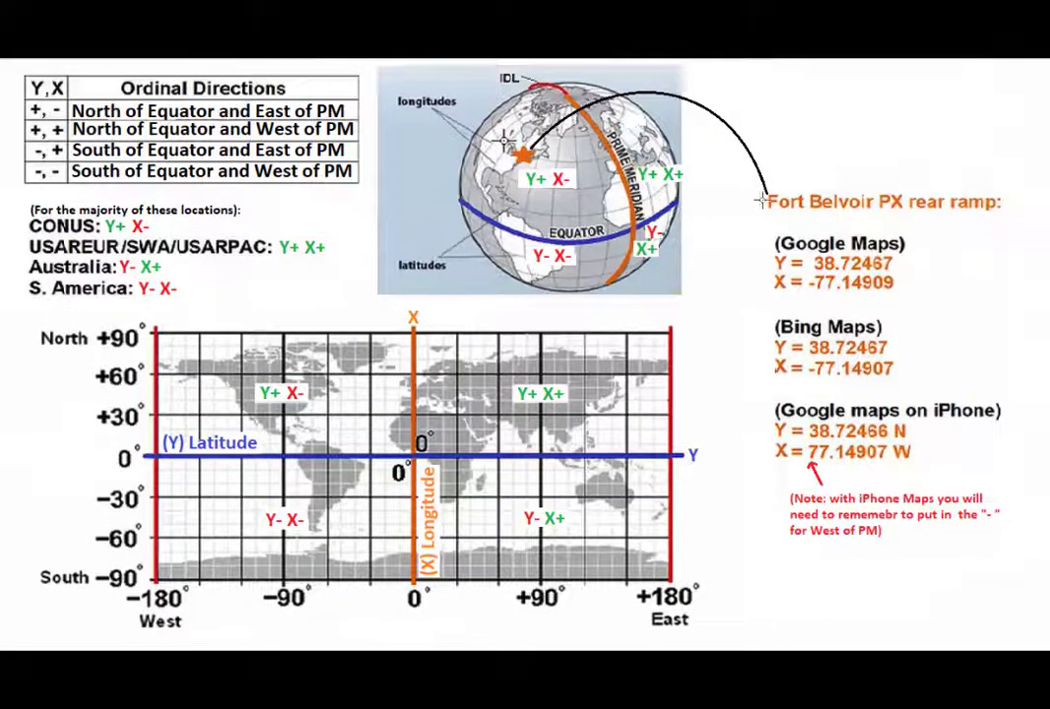
Select the area around the Google Maps, Bing Maps and iPhone coordinate pairs on the latitude and longitude reference image
drag(764, 225, 1027, 471)
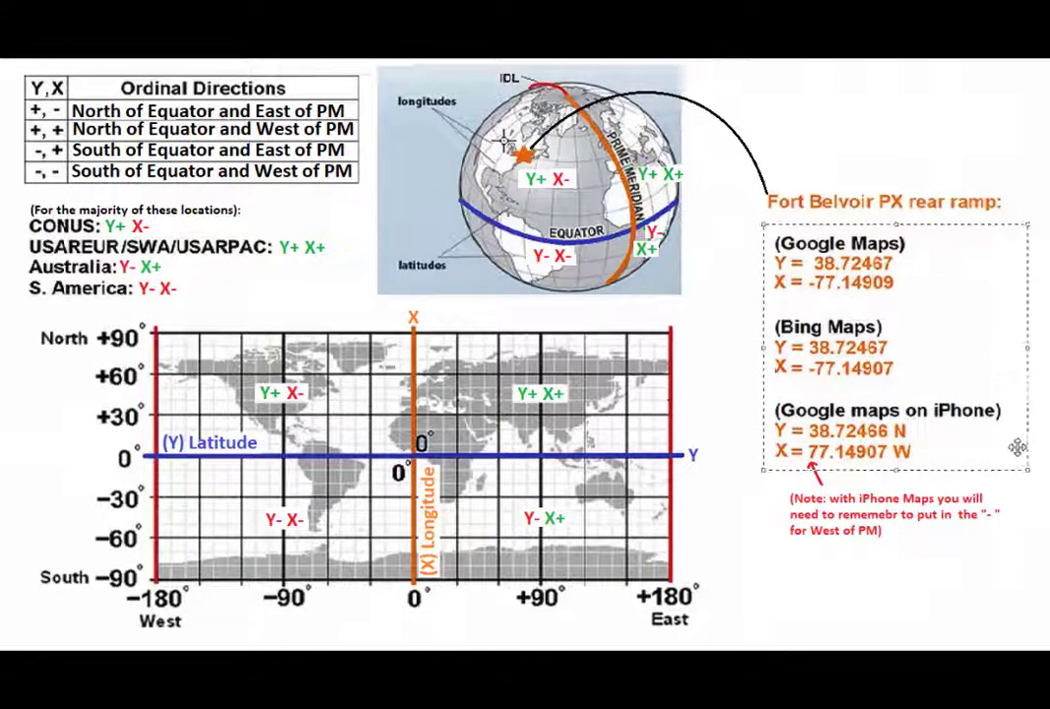